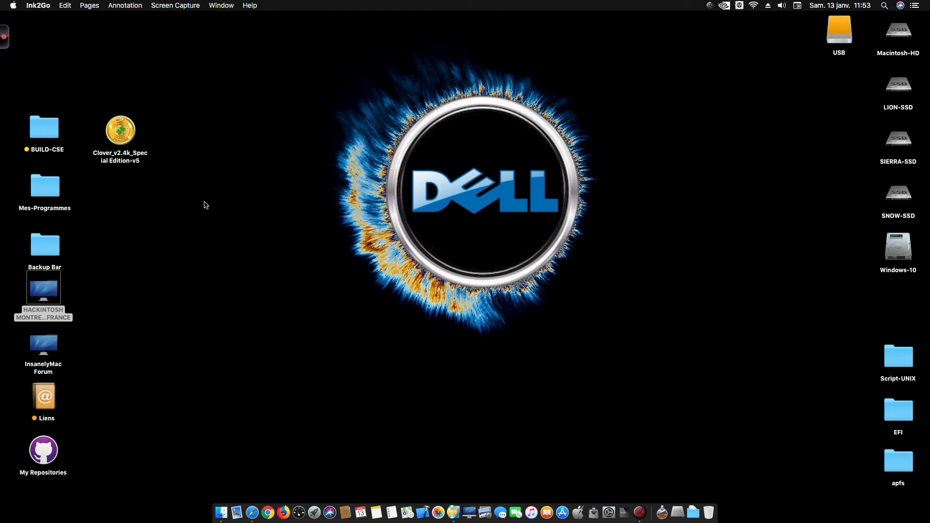
Examine the Clover revision information and the Security & Privacy setting for allowed downloaded applications in System Preferences
click(186, 282)
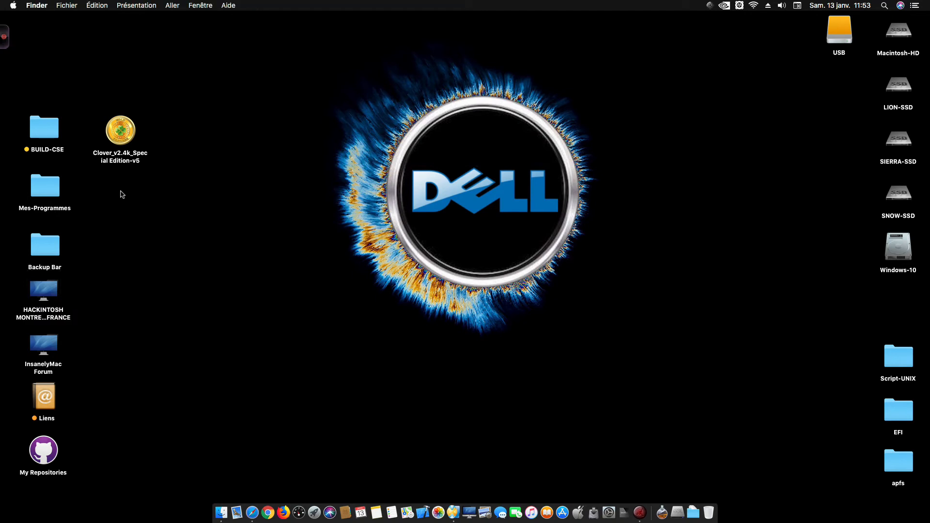
click(612, 490)
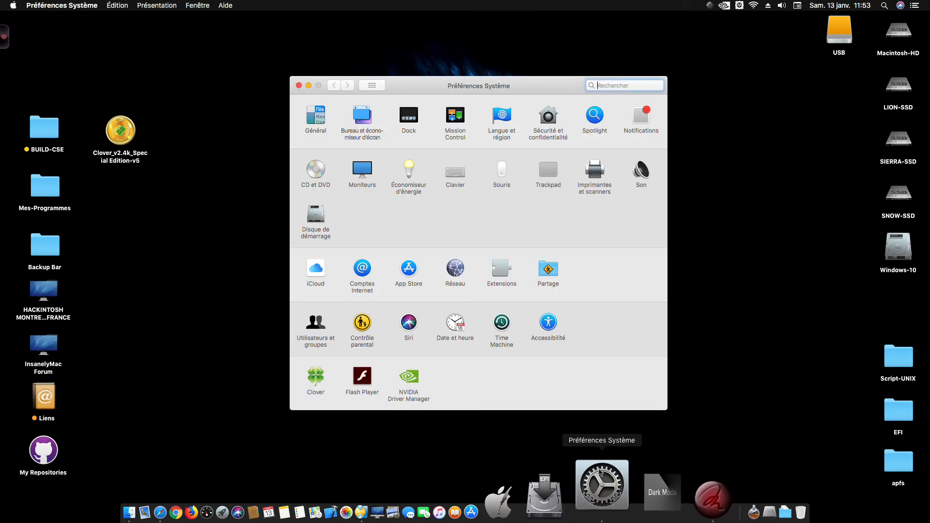
click(315, 376)
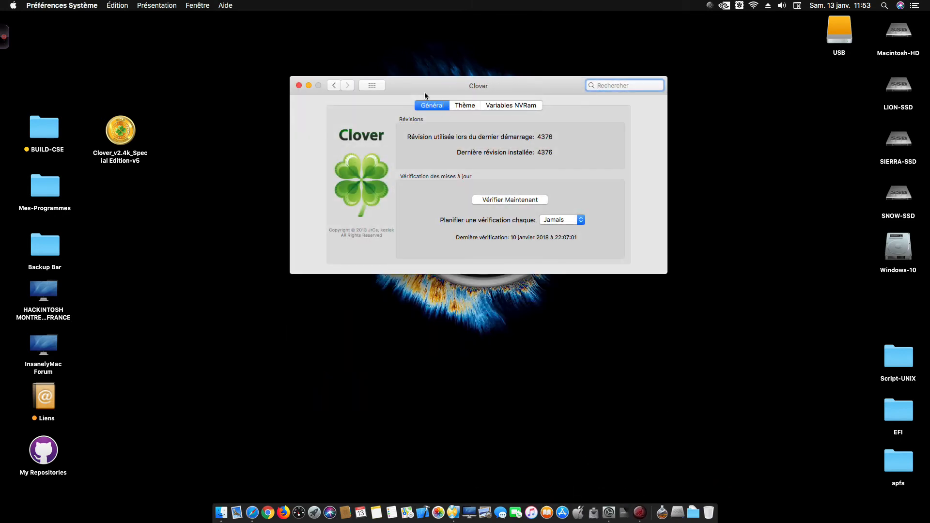
click(372, 86)
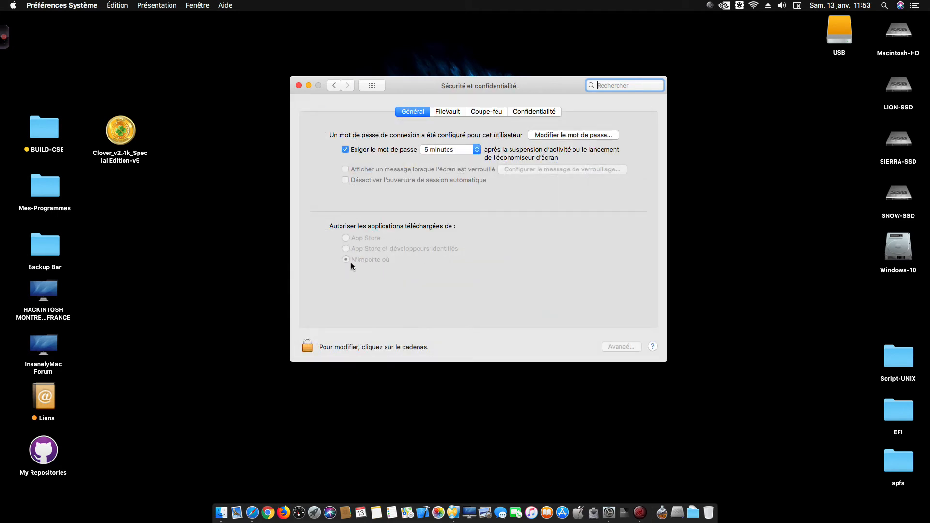
drag(427, 85, 446, 86)
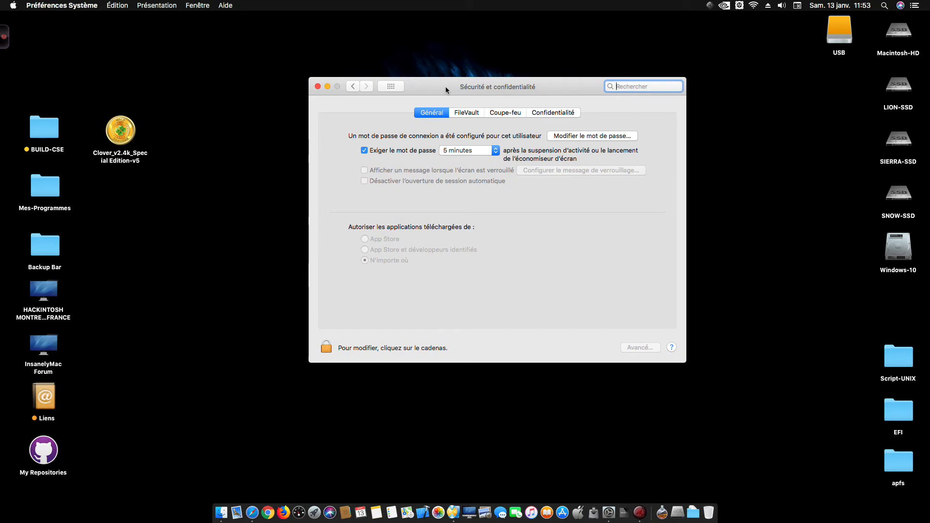
click(318, 86)
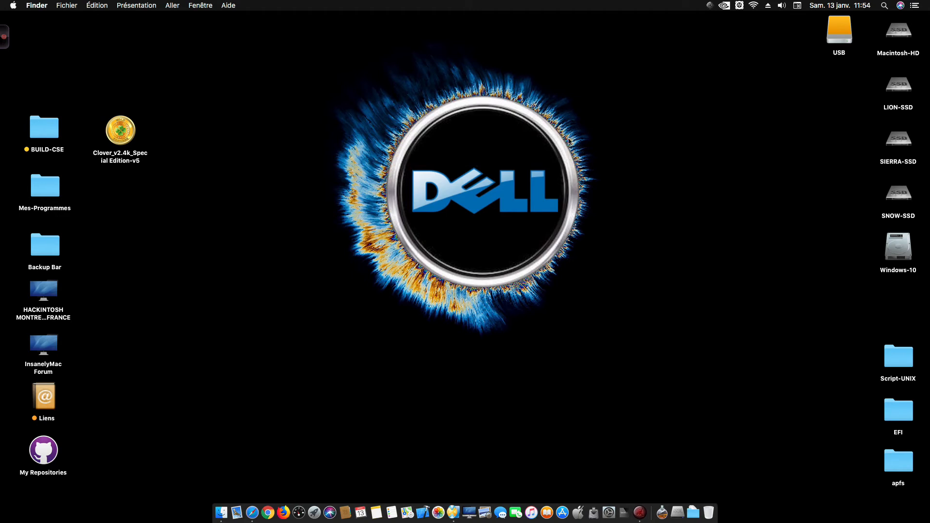
Launch Clover_v2.4k_Special Edition-v5, choose Création USB and continue past the formatting instructions to Disk Utility
drag(831, 20, 836, 229)
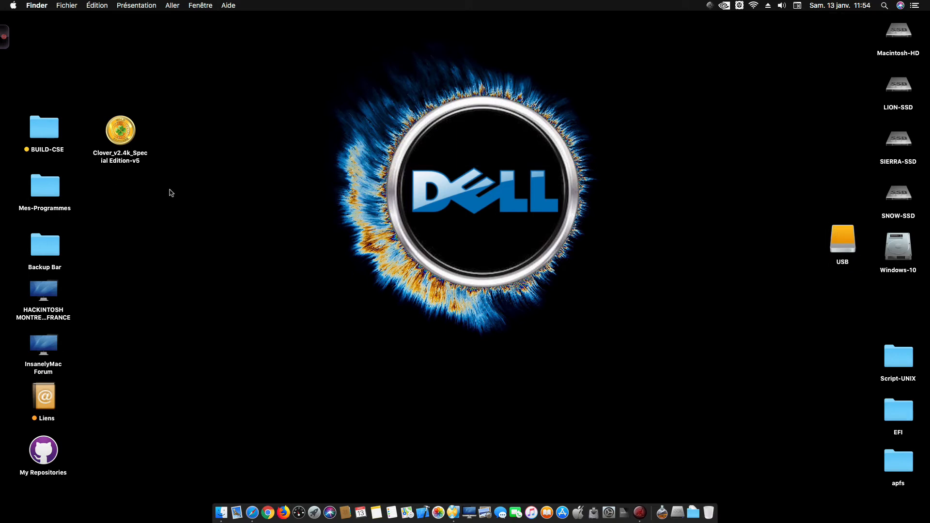
double_click(130, 137)
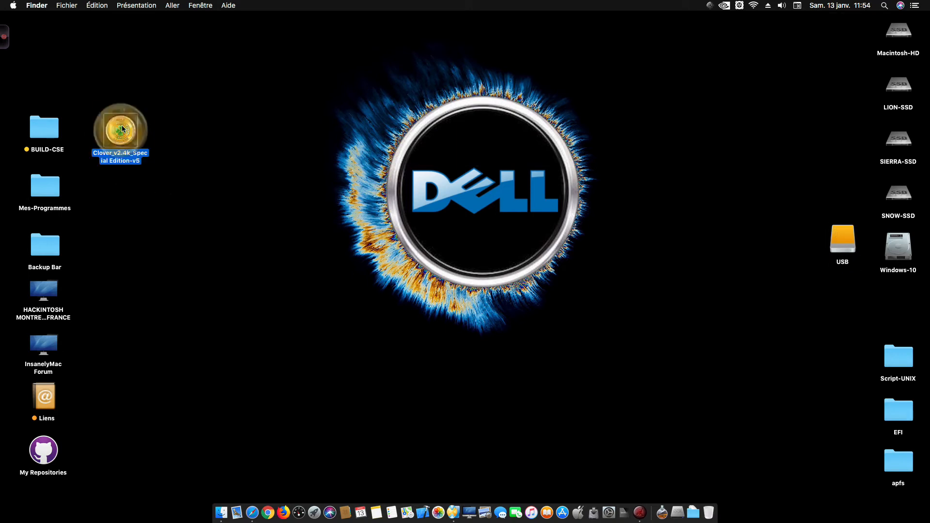
drag(449, 114, 457, 81)
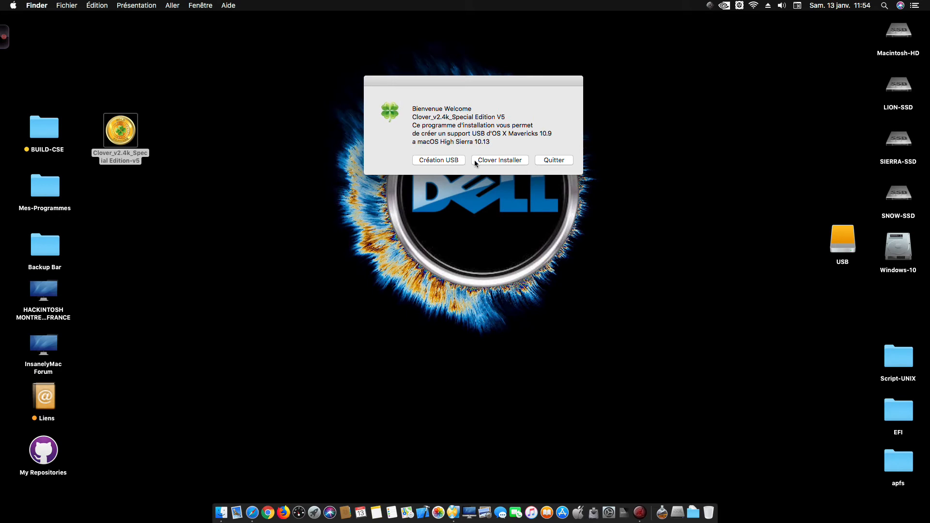
click(443, 160)
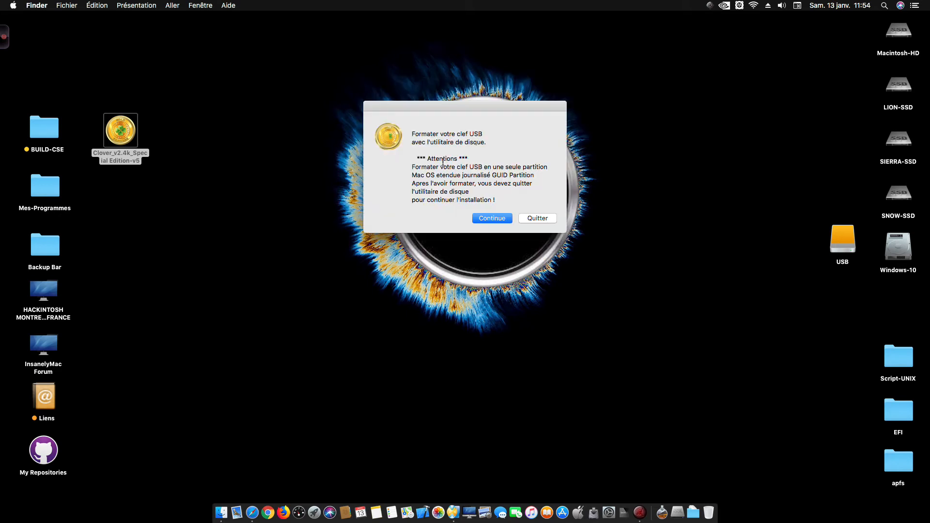
drag(412, 133, 500, 197)
click(500, 197)
click(491, 220)
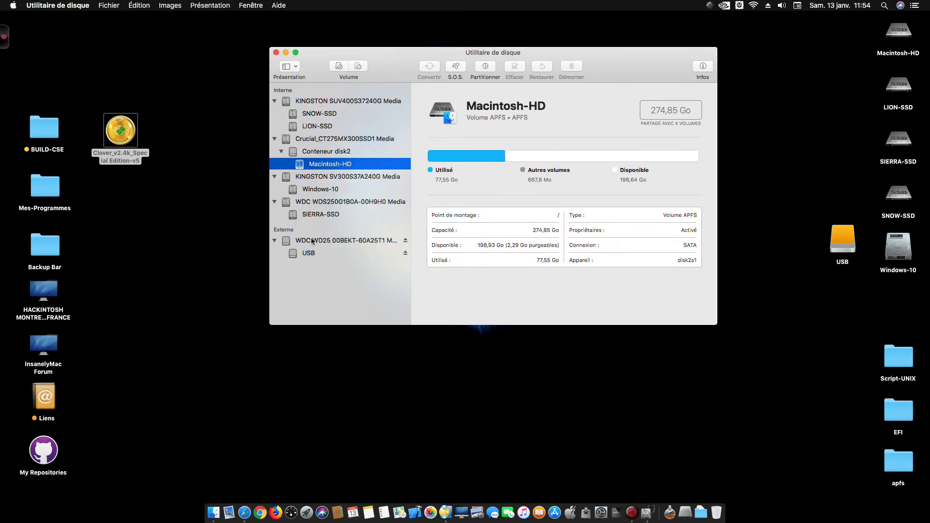
Erase the external WDC WD25 disk with the name USB, format Mac OS étendu (journalisé) and scheme Table de partition GUID
click(298, 253)
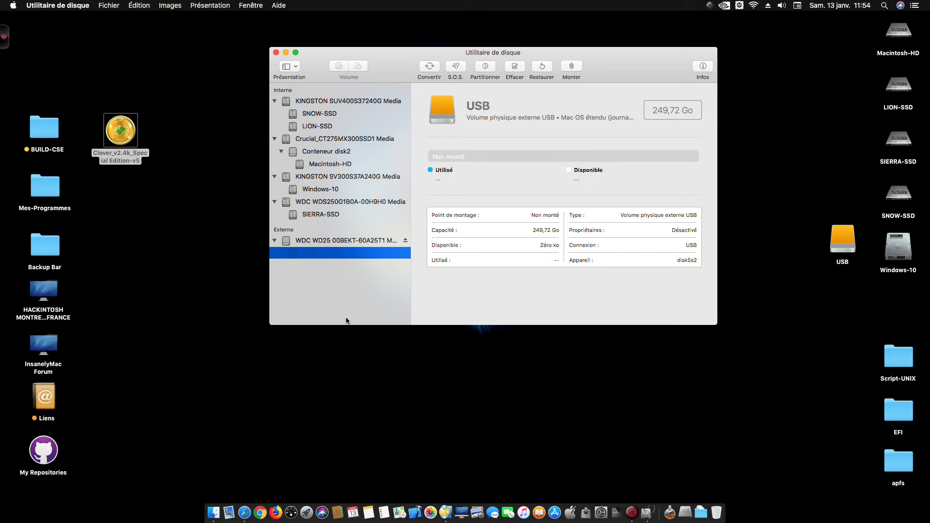
click(356, 241)
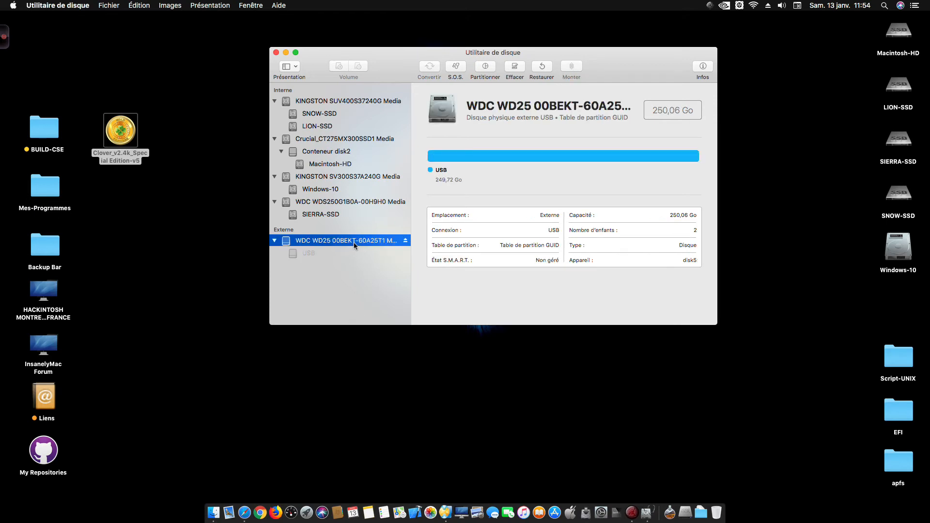
click(515, 68)
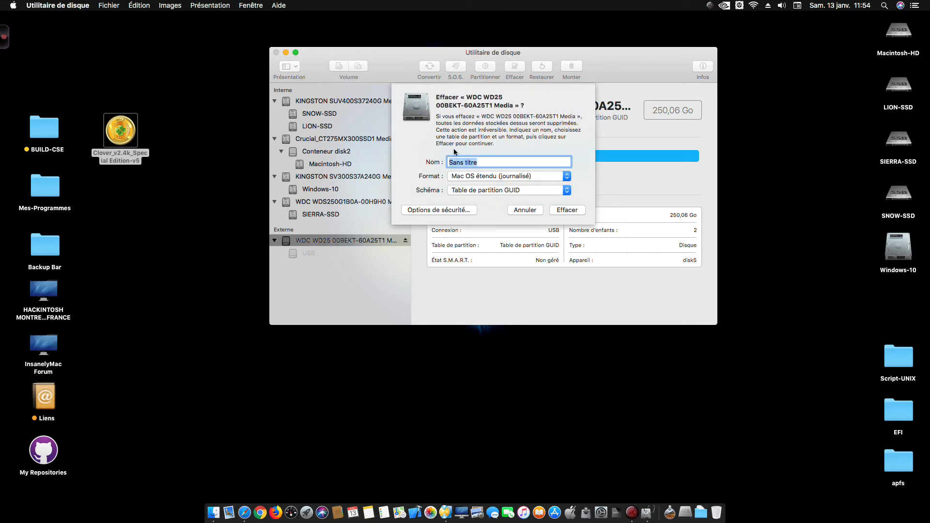
click(497, 192)
click(517, 195)
click(524, 177)
click(522, 178)
key(BackSpace)
text(USB)
click(568, 210)
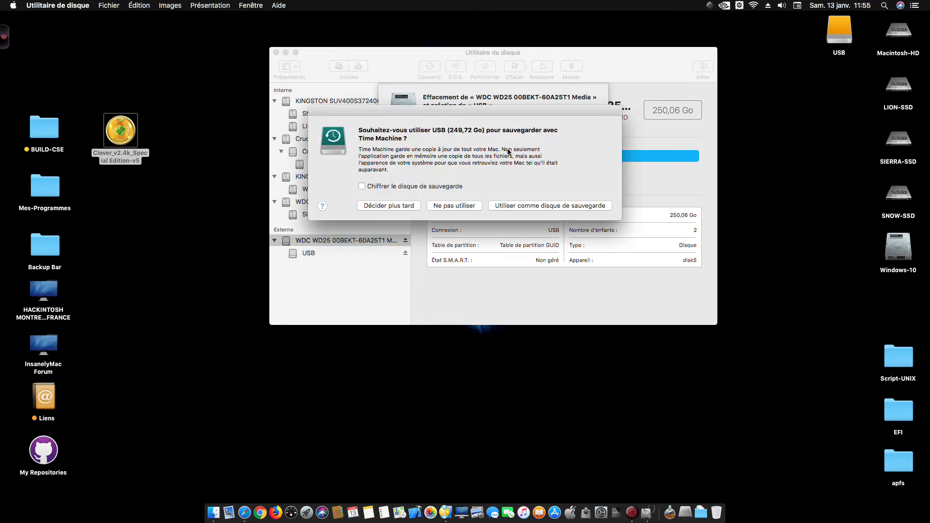
Decline using the USB volume for Time Machine, finish the erase and close Disk Utility
click(446, 206)
click(584, 140)
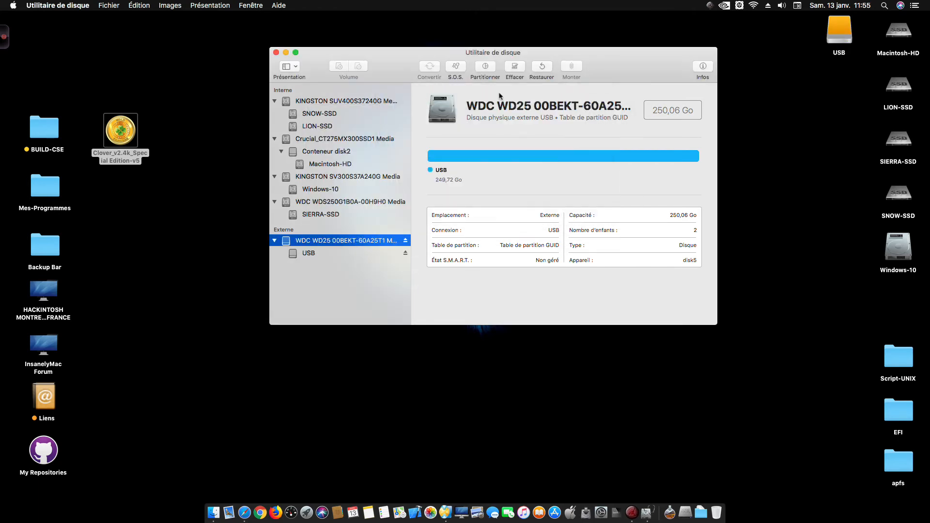
click(276, 52)
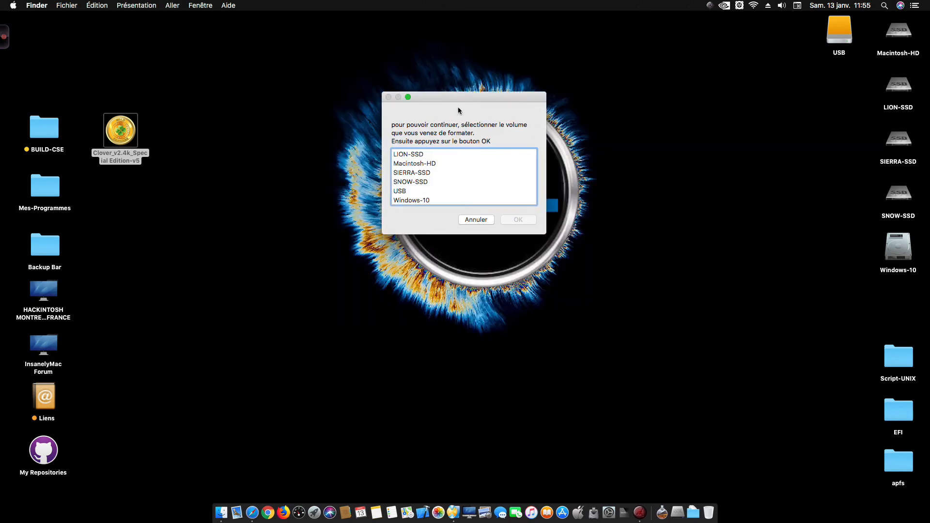
Select the USB volume as the installation target and authorize the changes with the account password
click(398, 192)
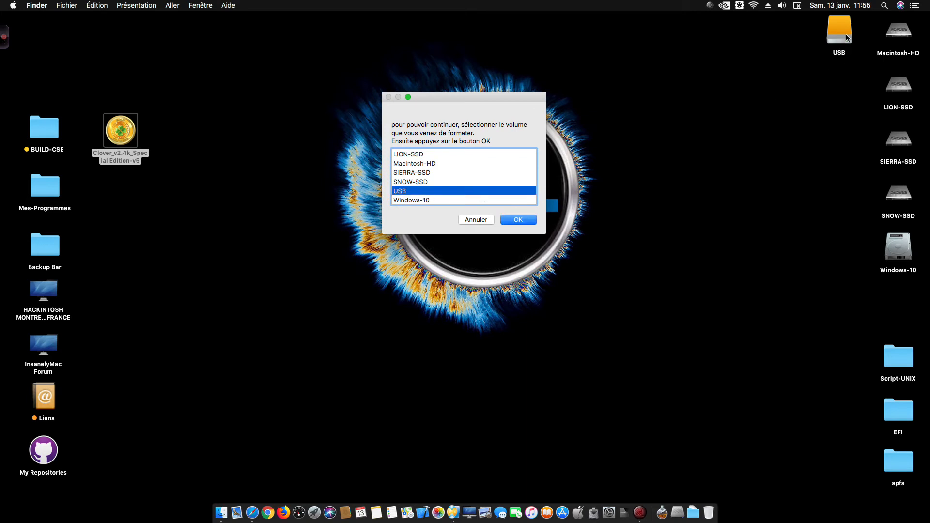
click(519, 220)
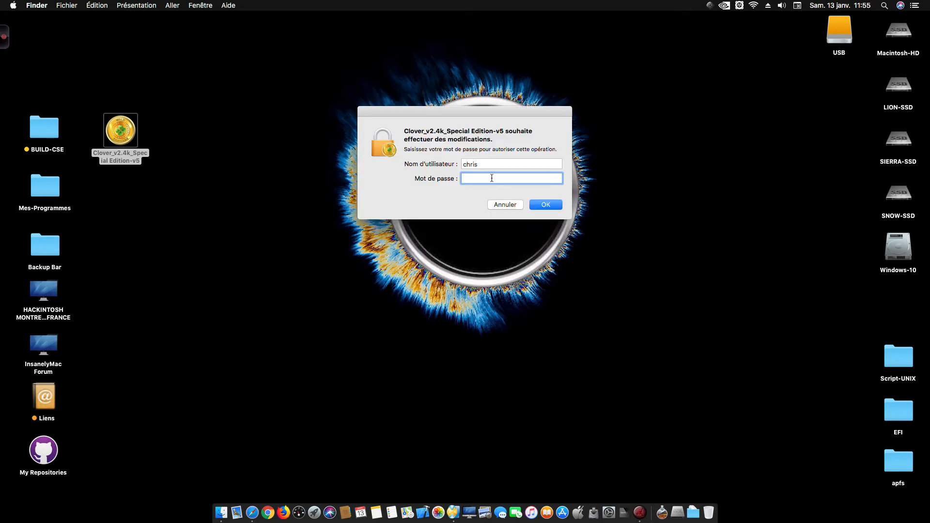
text(•••••••)
key(Return)
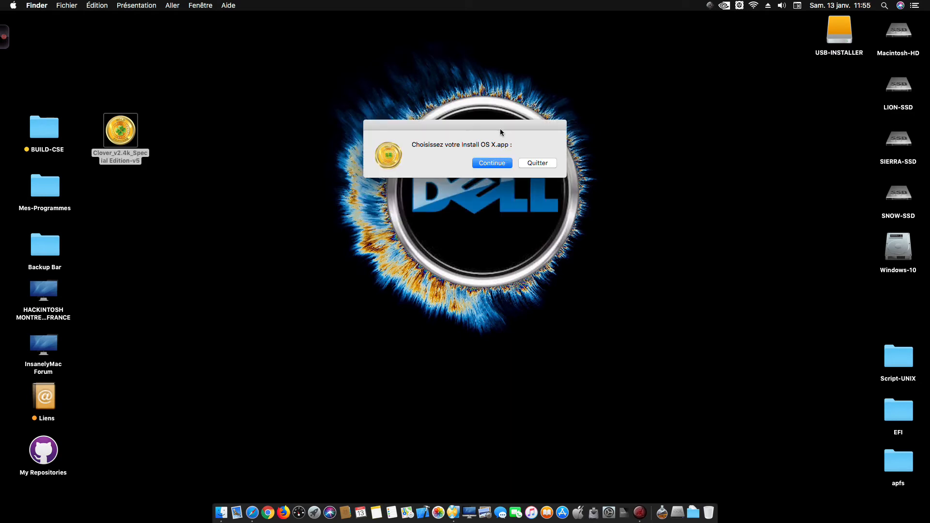
Choose Installer macOS High Sierra from the Applications folder as the install app for the USB drive
click(490, 164)
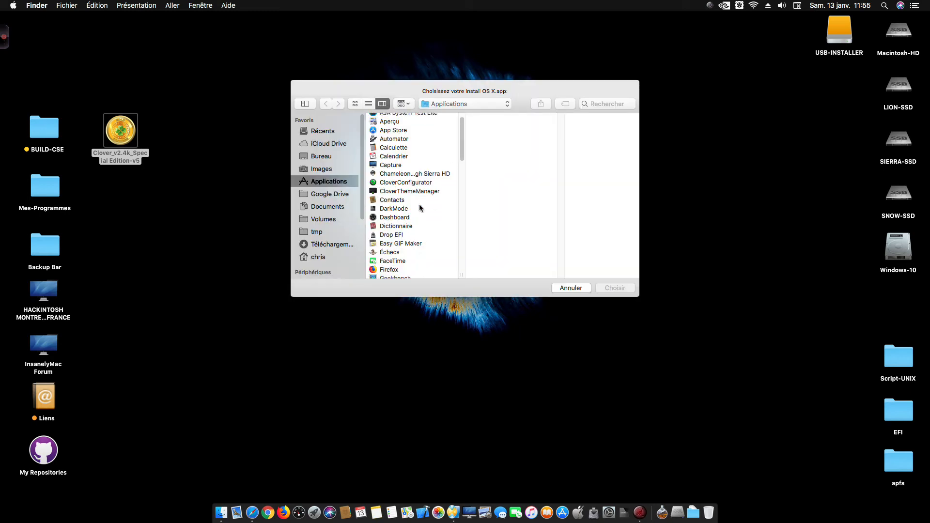
scroll(418, 205, down, 5)
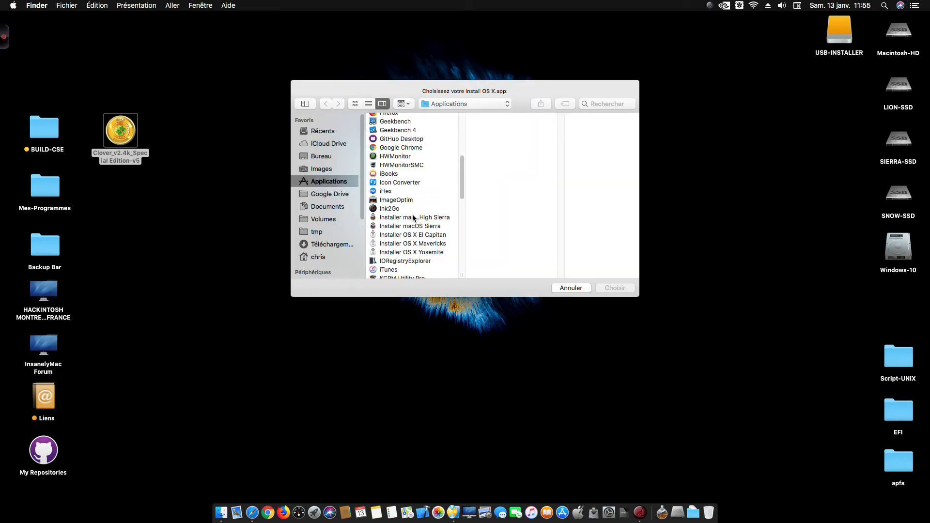
click(379, 217)
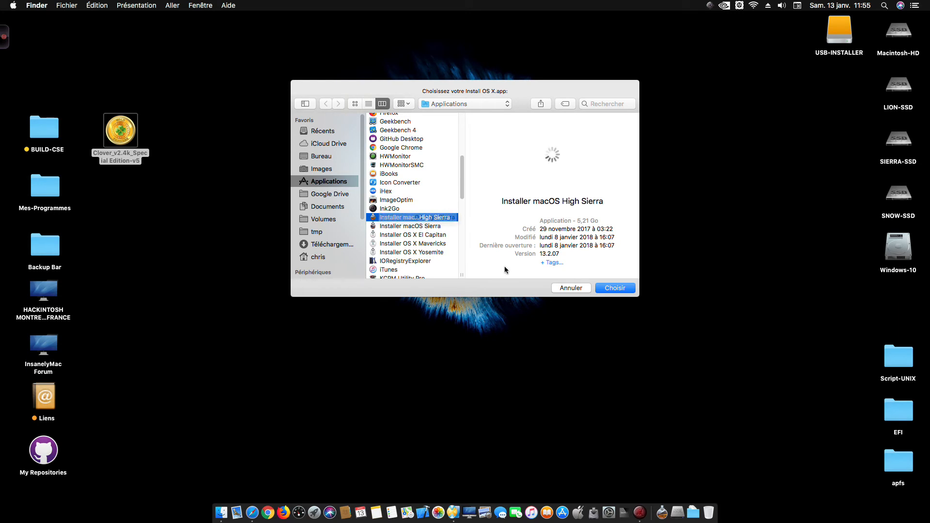
click(620, 289)
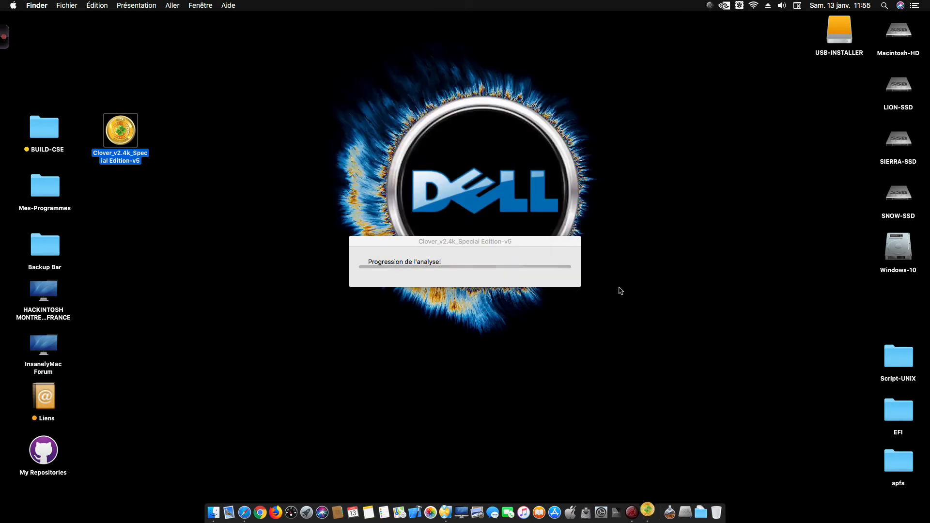
Move the installation progress window out of the way and decline using Install macOS High Sierra for Time Machine backups
drag(557, 236, 539, 30)
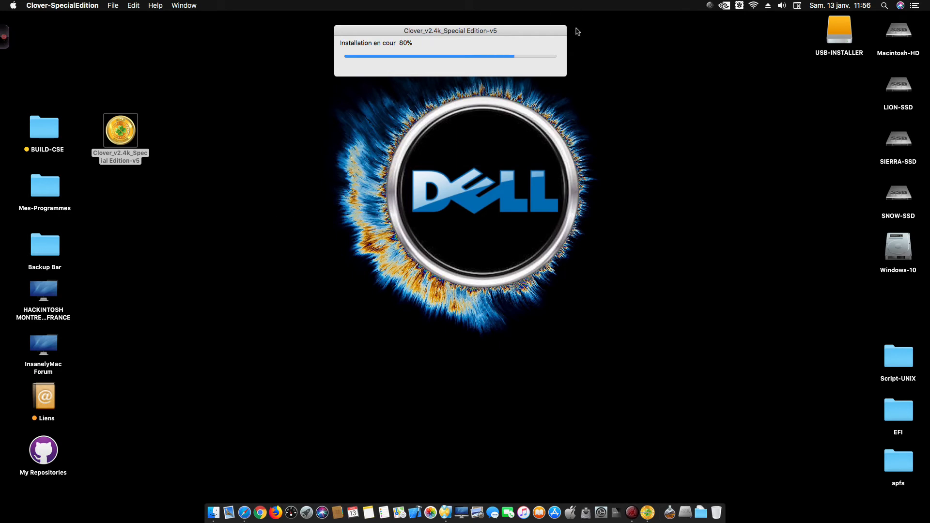
drag(554, 32, 555, 33)
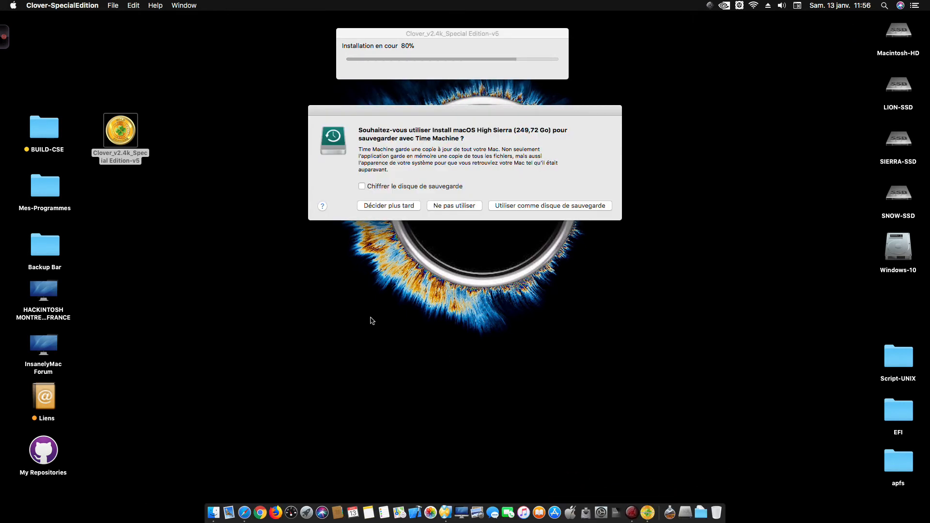
click(457, 208)
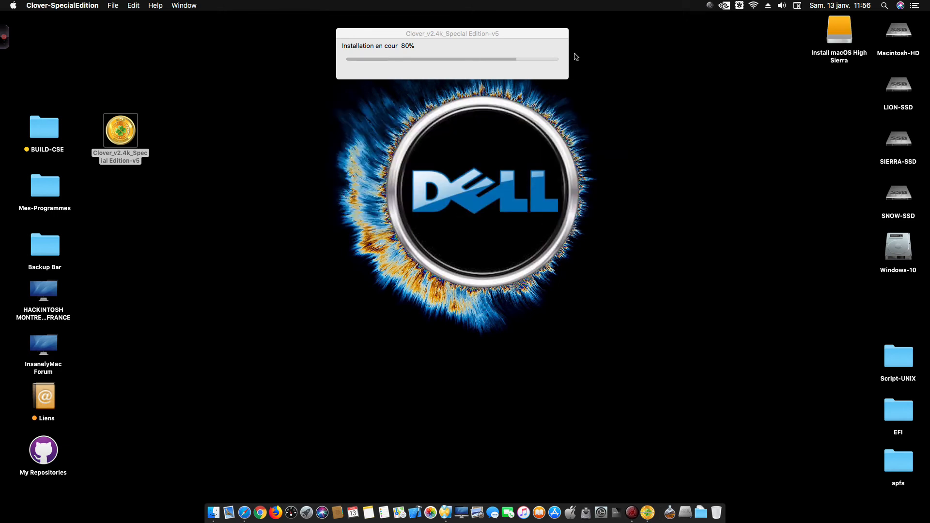
click(558, 33)
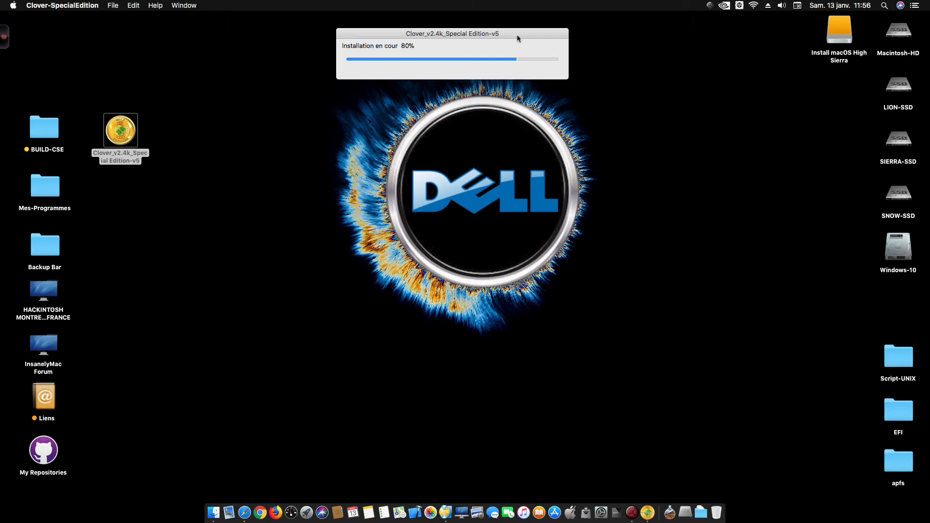
drag(517, 34, 514, 31)
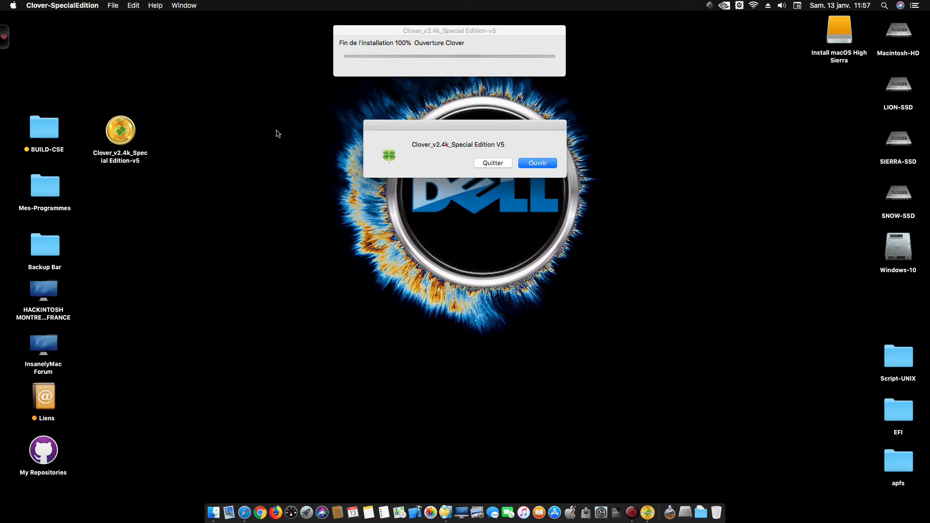
Open the Clover v2.4k r4376 EFI bootloader installer from the Clover Special Edition prompt
drag(528, 129, 524, 128)
click(365, 49)
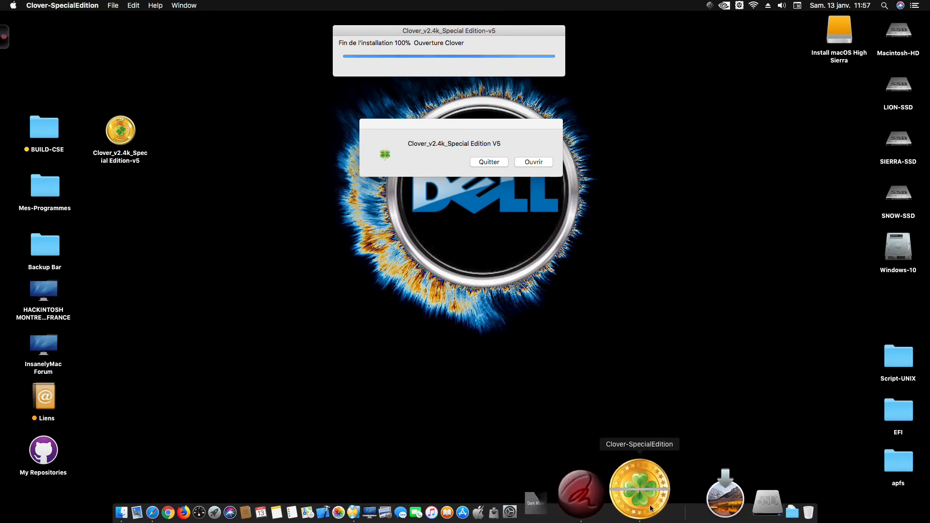
click(546, 128)
click(534, 162)
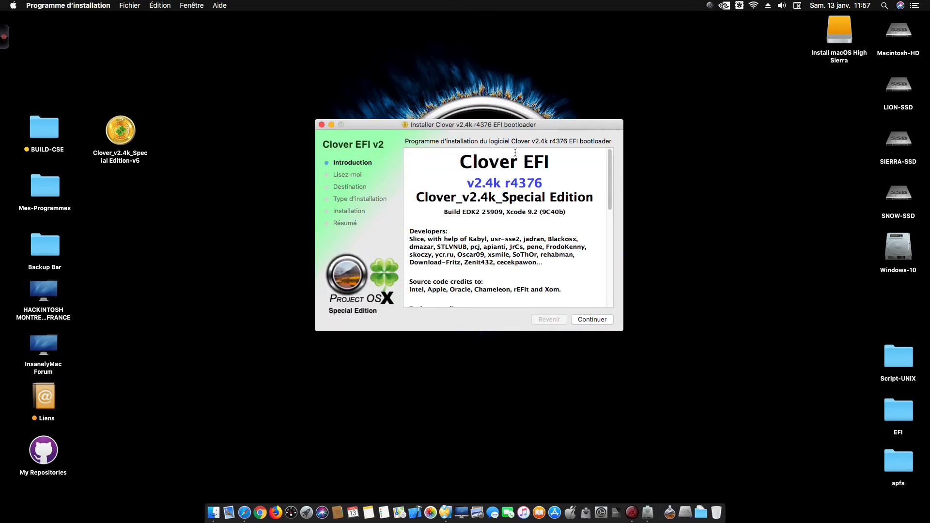
Pass the installer's introduction and read-me, select Install macOS High Sierra as the destination disk and open the custom installation options
click(582, 320)
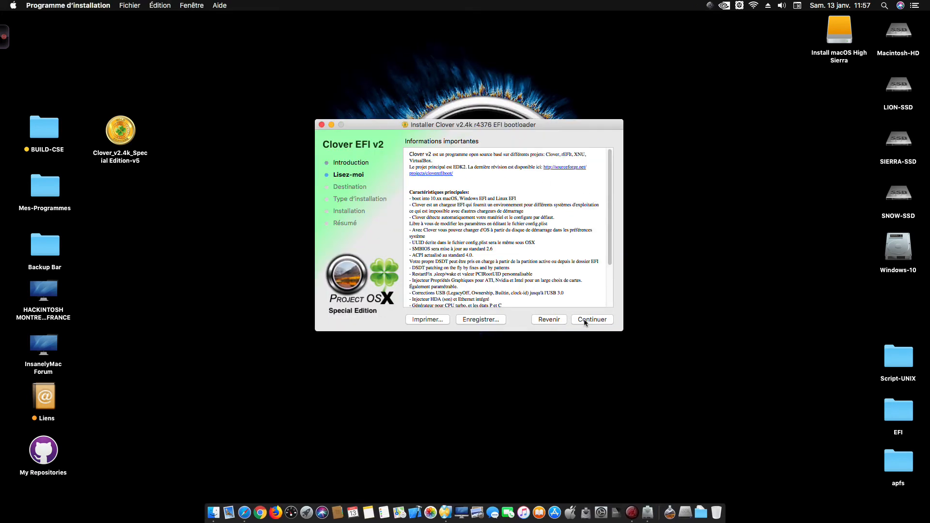
click(583, 319)
click(576, 299)
click(520, 221)
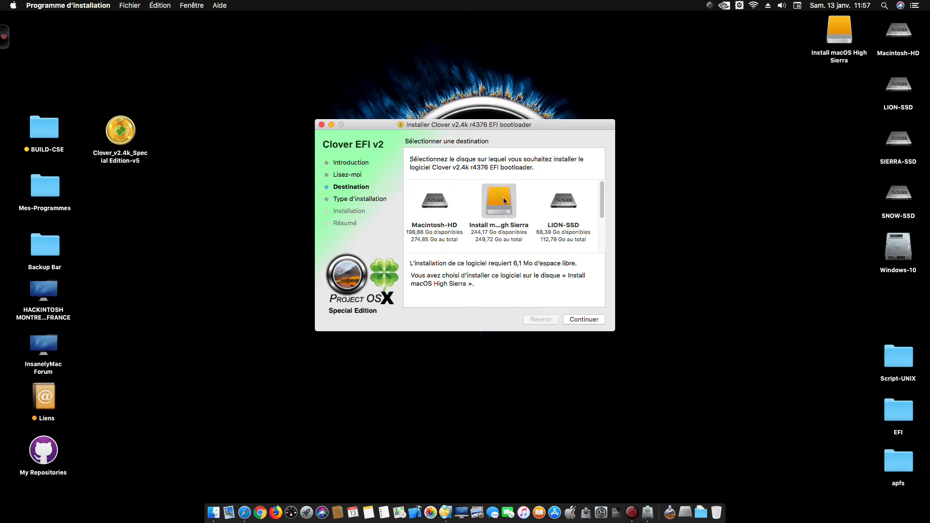
click(584, 320)
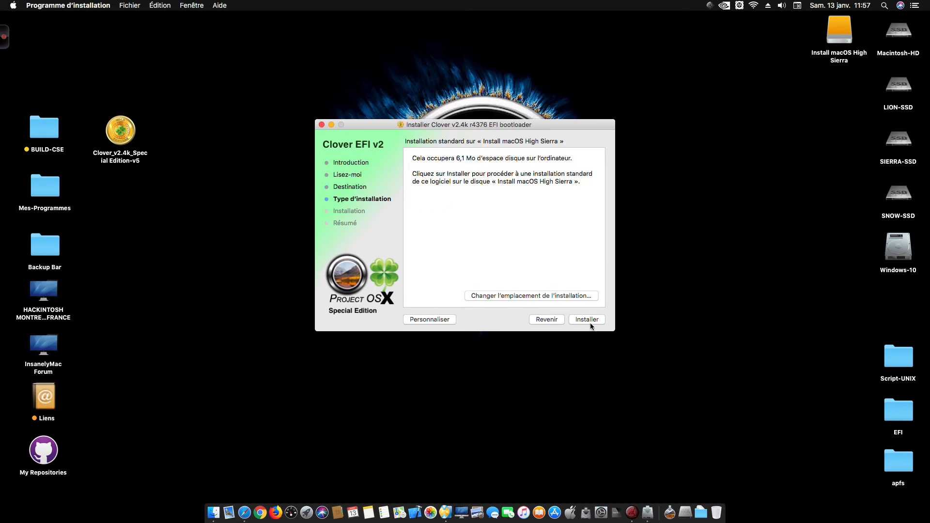
click(430, 320)
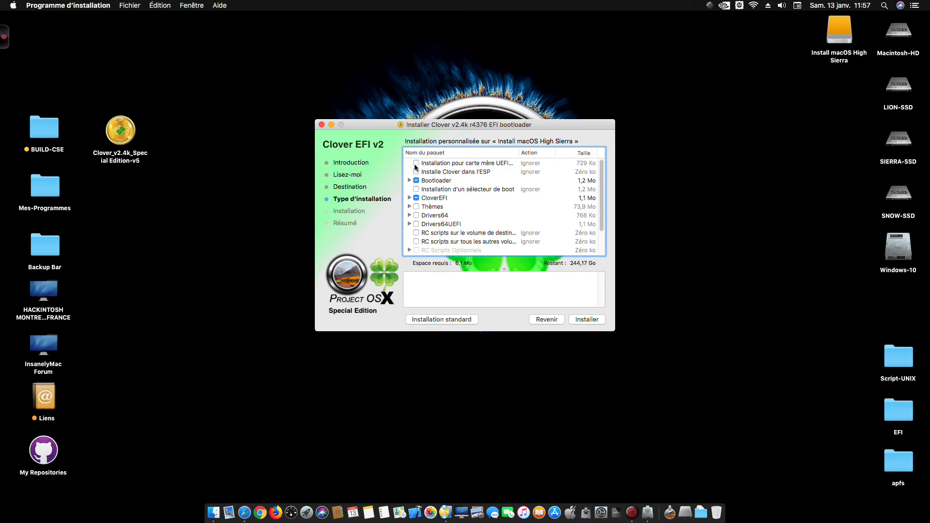
Enable the UEFI motherboard installation package and the Thèmes package in the custom Clover installation
click(475, 164)
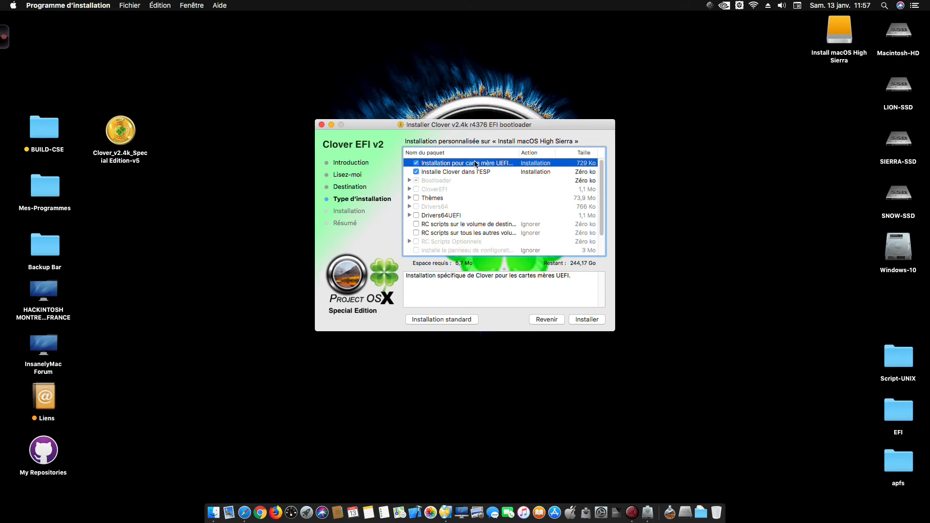
click(410, 198)
click(417, 198)
click(410, 197)
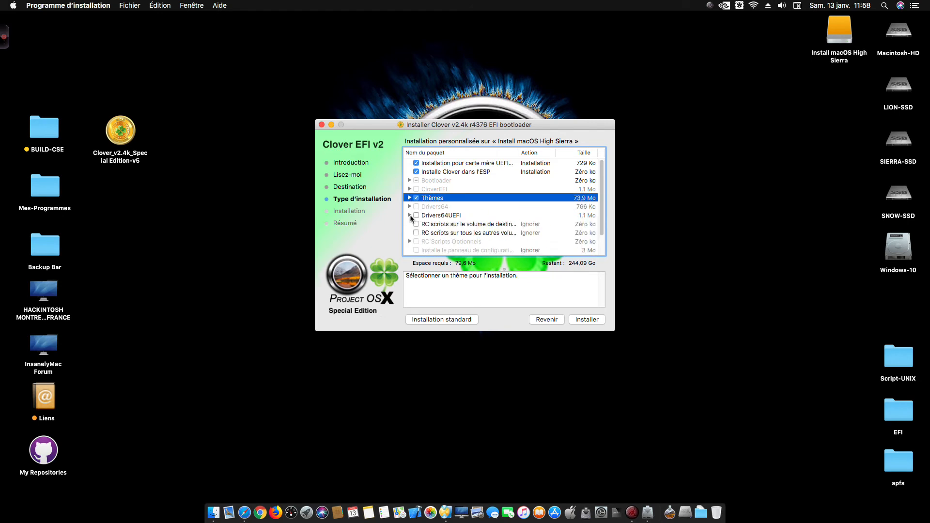
Expand the Drivers64UEFI group and select the OsxFatBinaryDrv-64, HFSPlus and PartitionDxe-64 drivers
click(410, 214)
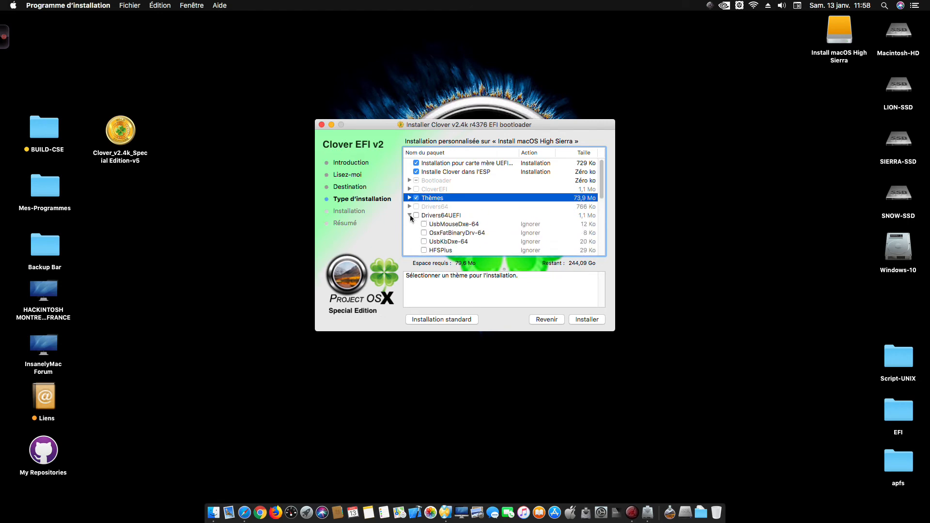
scroll(411, 217, down, 1)
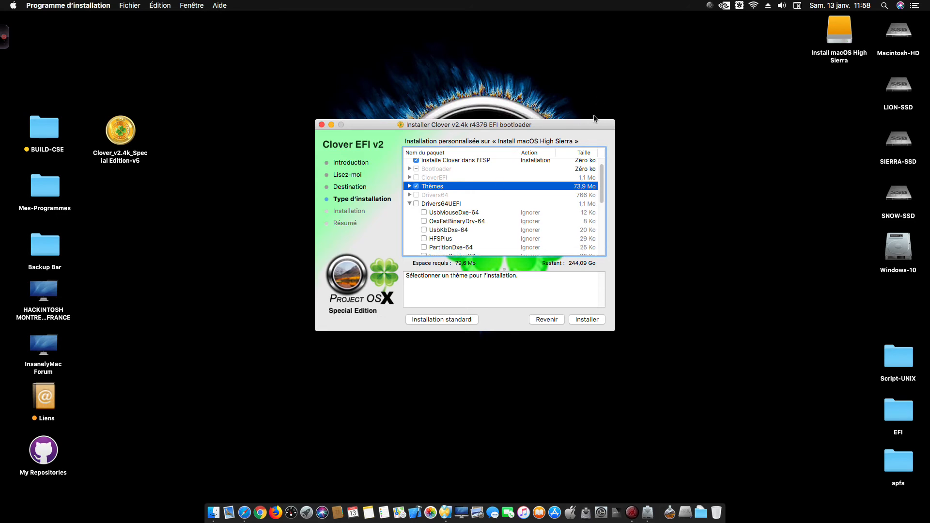
drag(585, 125, 582, 111)
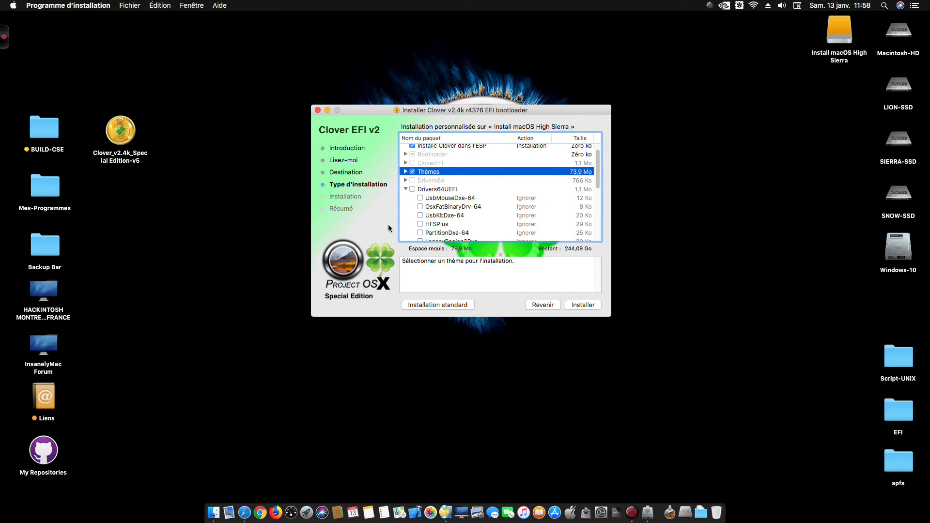
click(420, 207)
scroll(405, 221, down, 2)
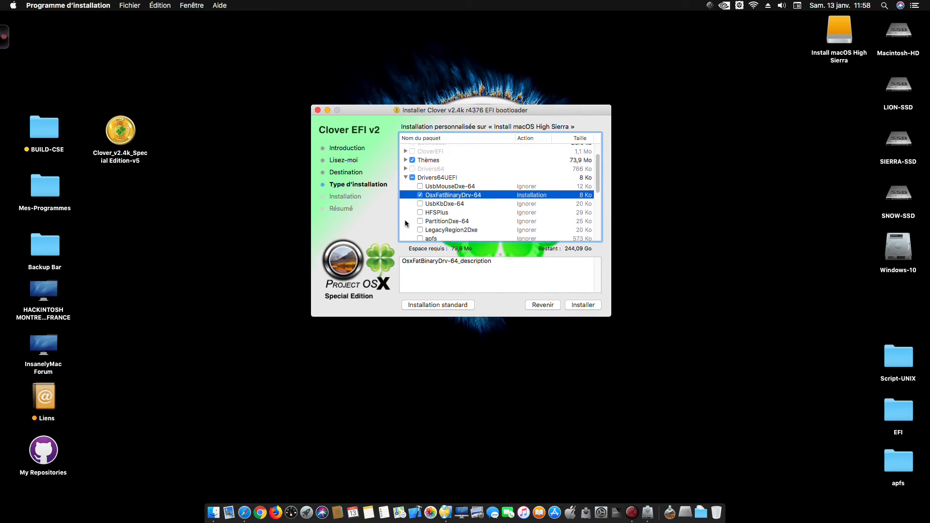
click(418, 212)
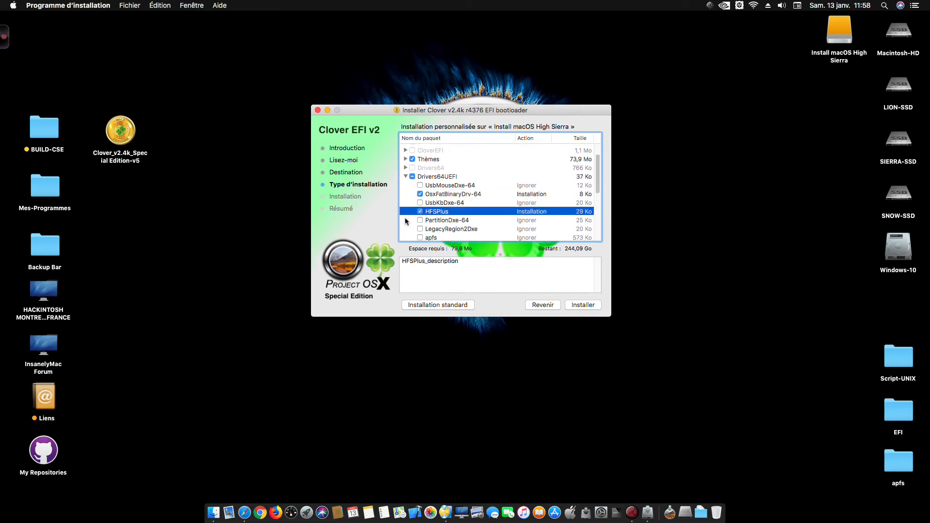
scroll(415, 212, down, 2)
click(419, 205)
scroll(411, 209, down, 3)
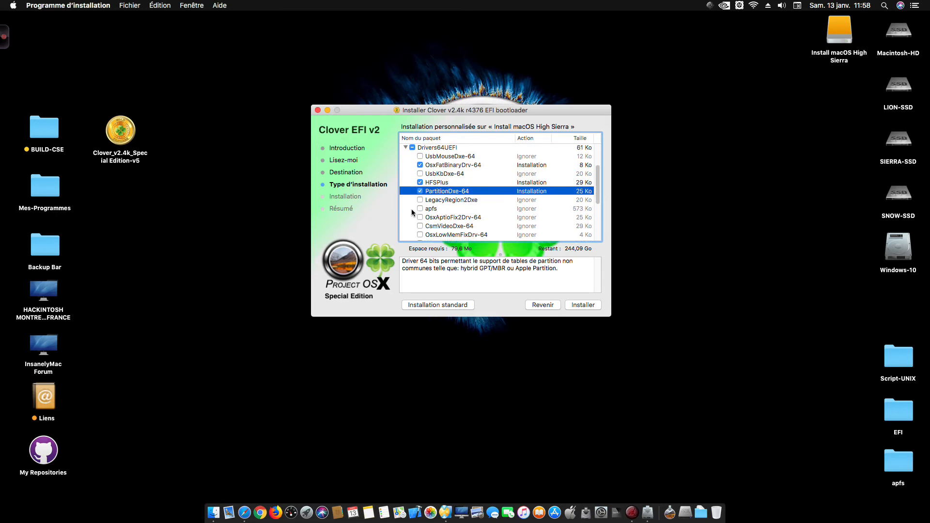
Select OsxAptioFixDrv-64 as the Aptio memory fix driver in Drivers64UEFI
scroll(412, 210, down, 1)
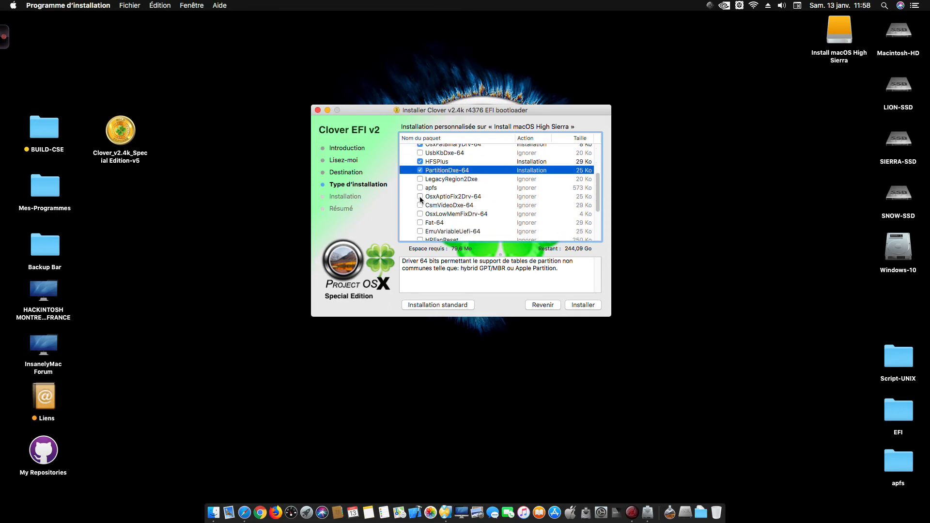
click(421, 199)
scroll(417, 202, down, 1)
scroll(417, 203, down, 1)
click(420, 233)
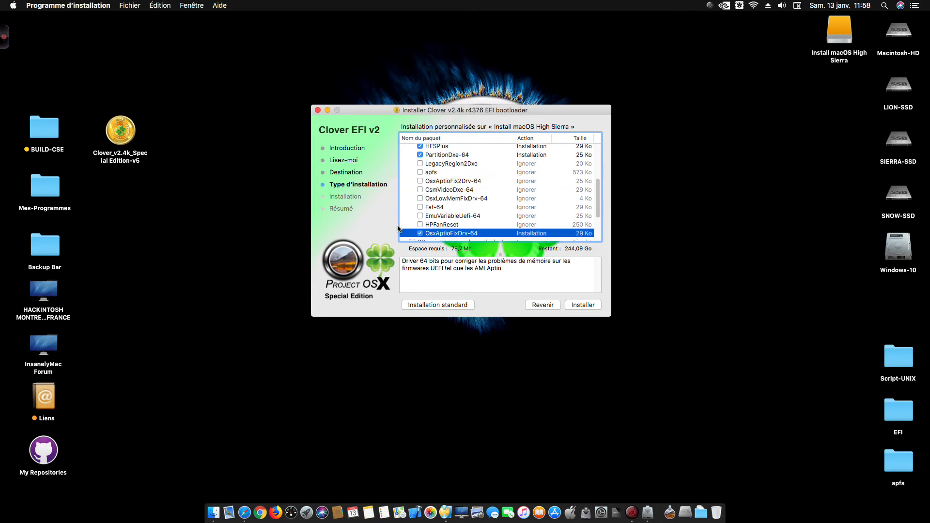
scroll(405, 218, up, 2)
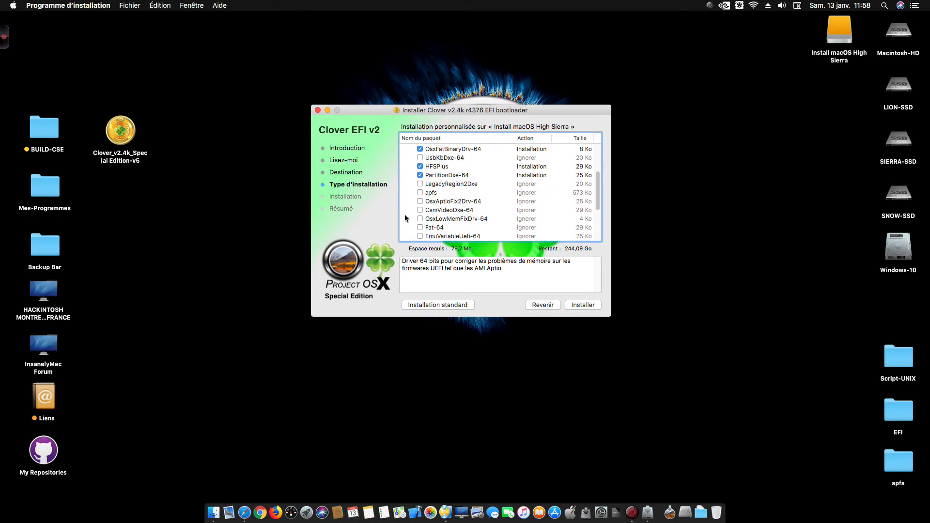
scroll(406, 218, down, 2)
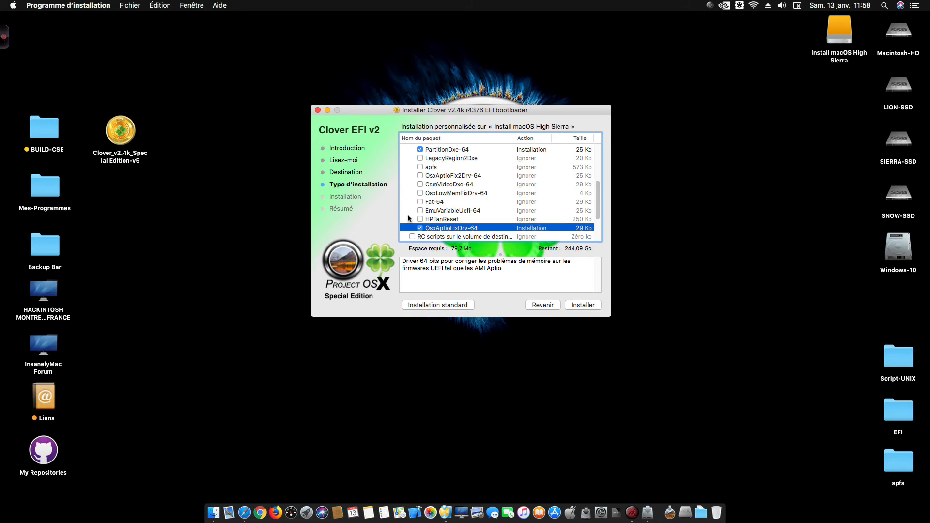
Add the Fat-64 and apfs drivers to the Drivers64UEFI selection
click(420, 202)
scroll(405, 209, up, 1)
scroll(405, 208, up, 1)
click(420, 173)
scroll(409, 185, up, 5)
scroll(410, 196, up, 8)
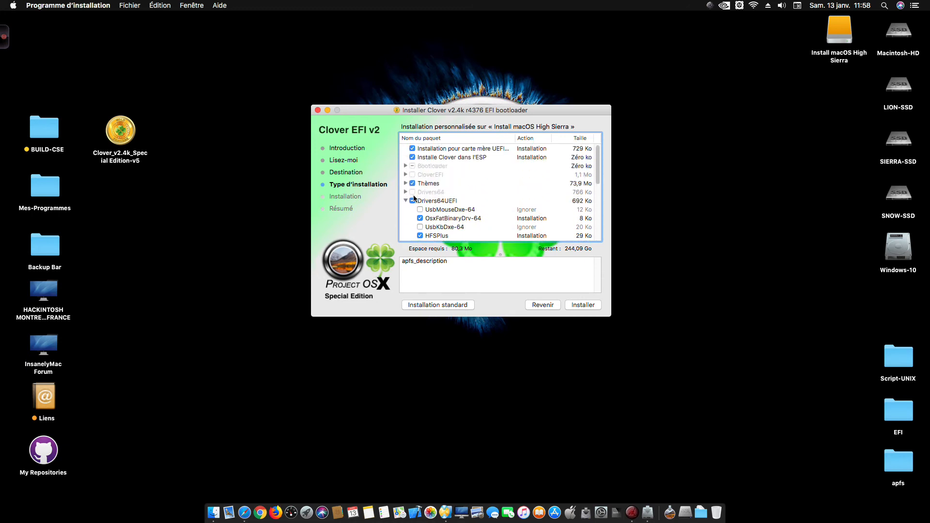
Replace OsxAptioFixDrv-64 with OsxAptioFix2Drv-64 in the Drivers64UEFI selection
scroll(414, 196, down, 12)
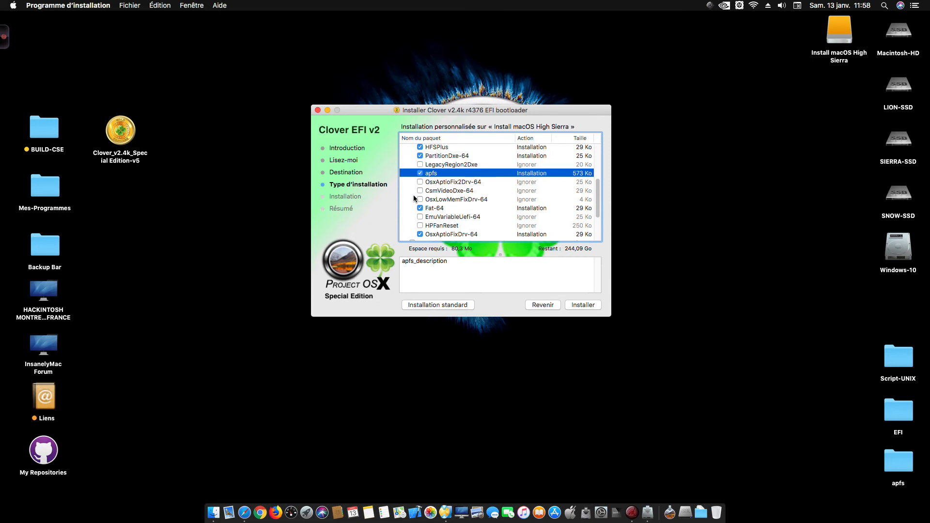
scroll(414, 195, down, 8)
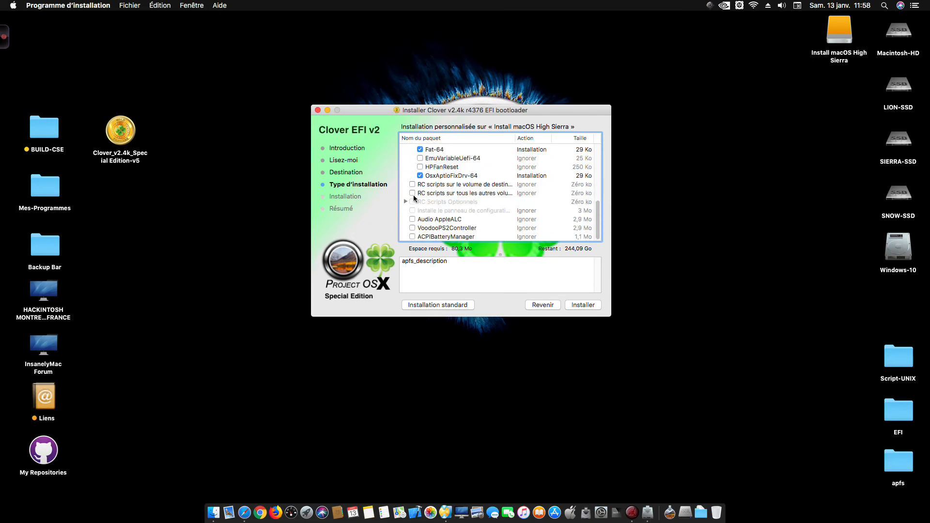
scroll(414, 198, up, 10)
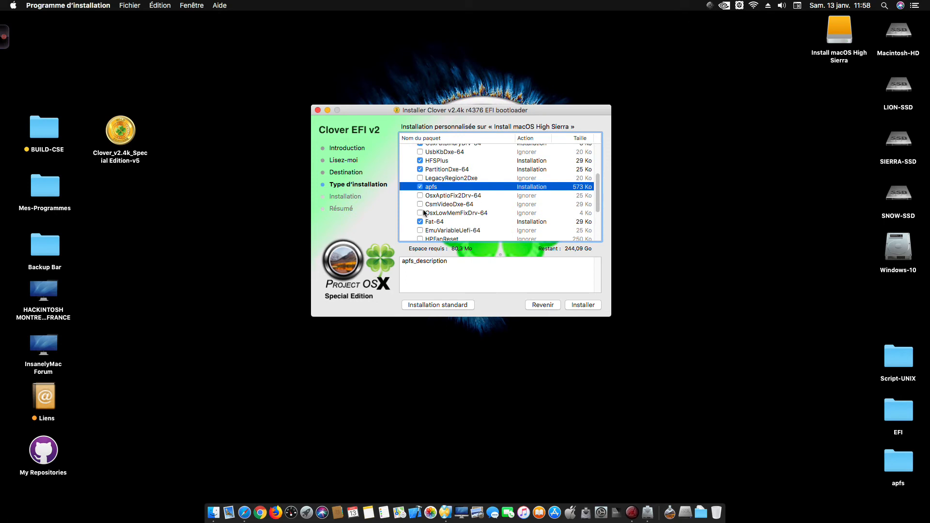
click(418, 196)
scroll(413, 204, down, 7)
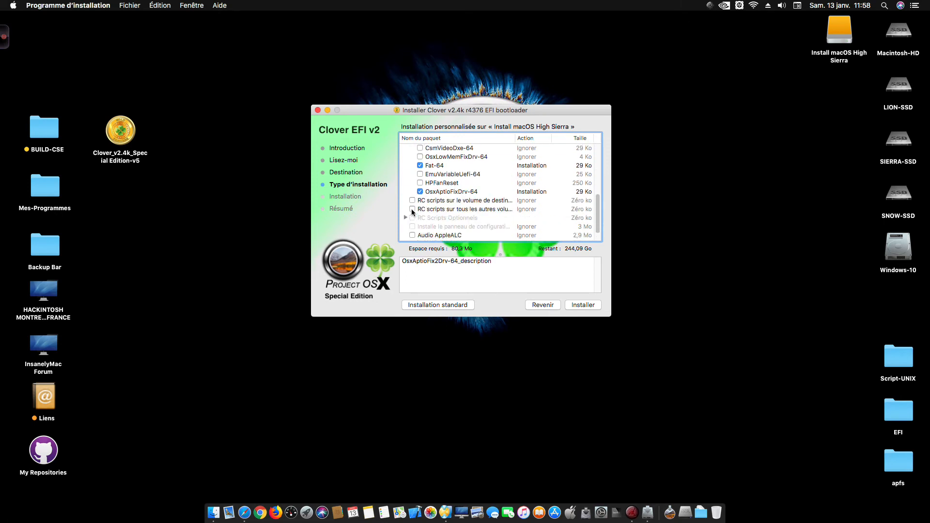
click(420, 192)
scroll(414, 195, up, 5)
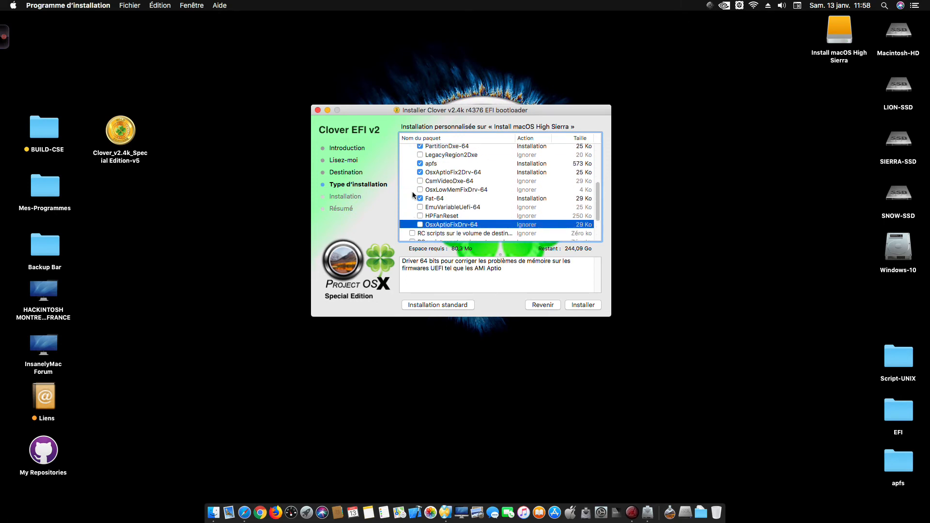
scroll(413, 195, up, 4)
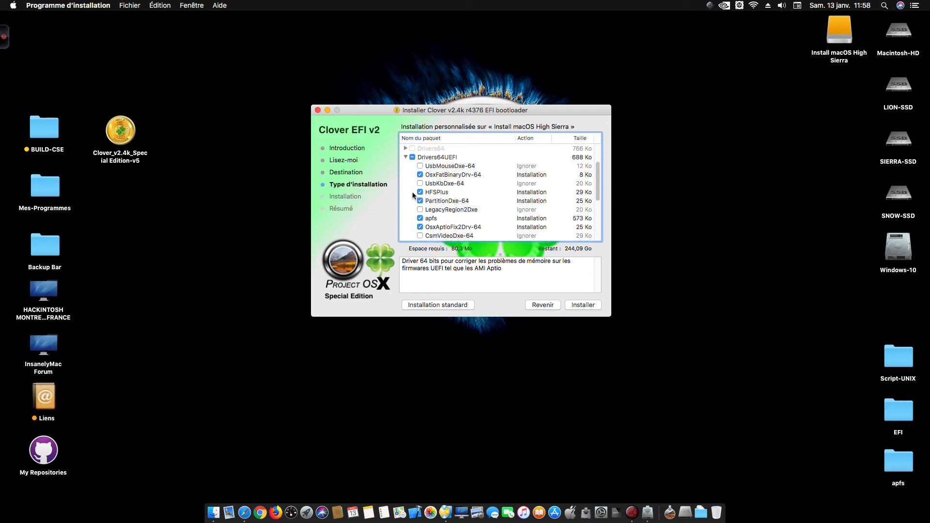
scroll(413, 195, down, 4)
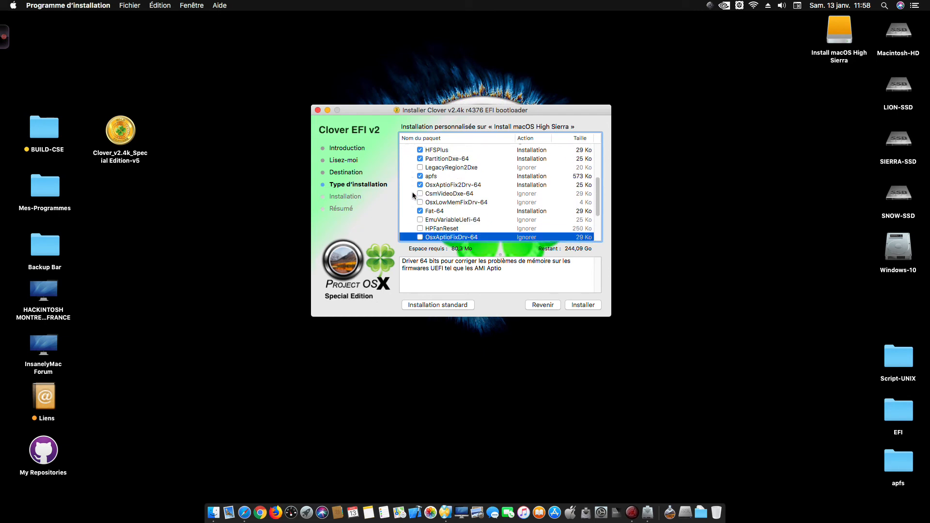
Deselect OsxAptioFix2Drv-64 and select OsxAptioFixDrv-64 again
click(420, 185)
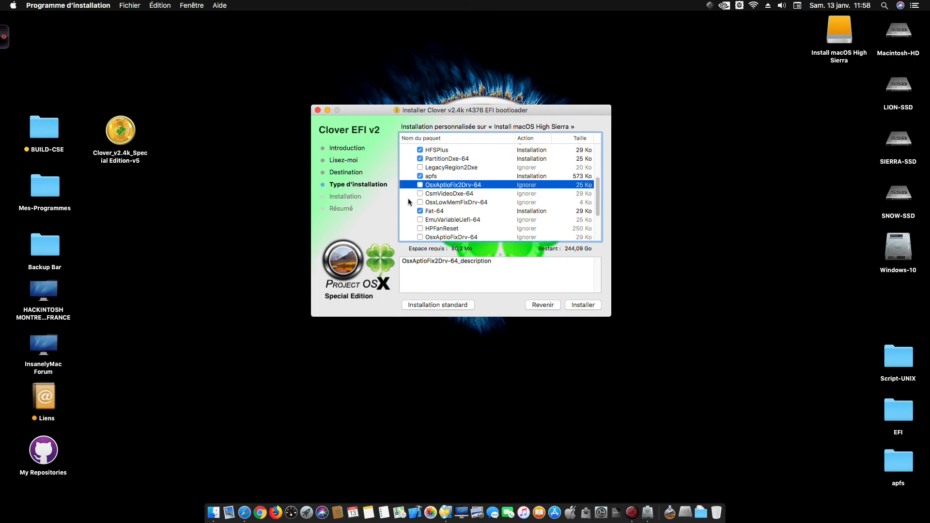
scroll(421, 180, down, 6)
click(420, 174)
scroll(413, 189, up, 8)
scroll(415, 192, up, 3)
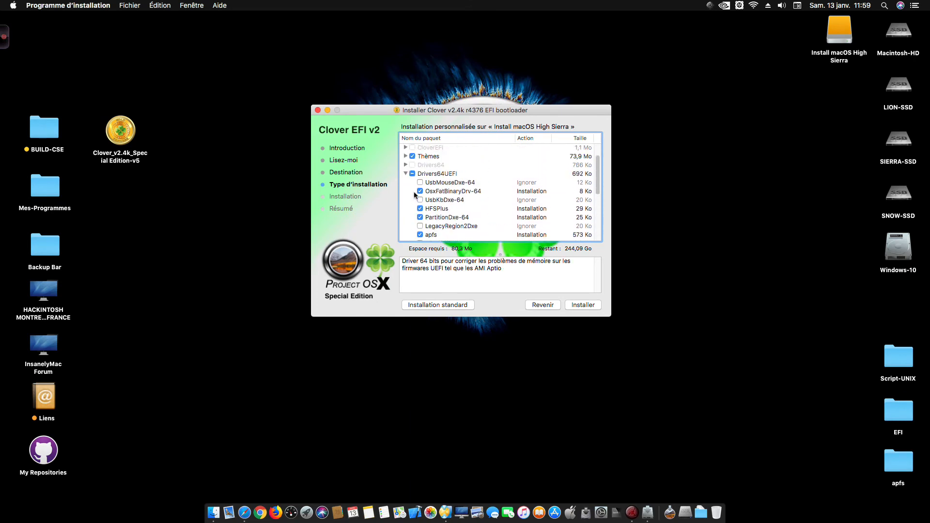
Review the Drivers64UEFI entries, reading the descriptions of OsxFatBinaryDrv-64, UsbMouseDxe-64 and UsbKbDxe-64
click(441, 191)
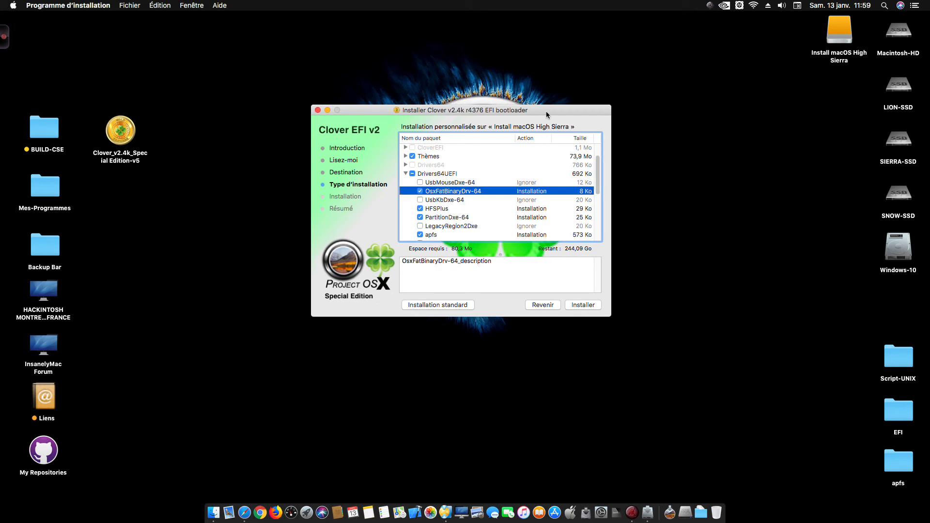
drag(546, 112, 539, 97)
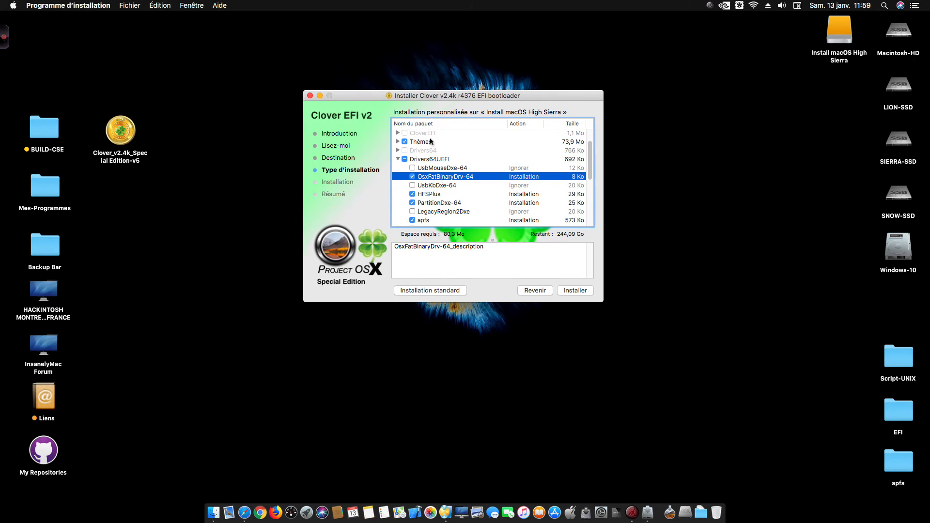
drag(379, 91, 379, 79)
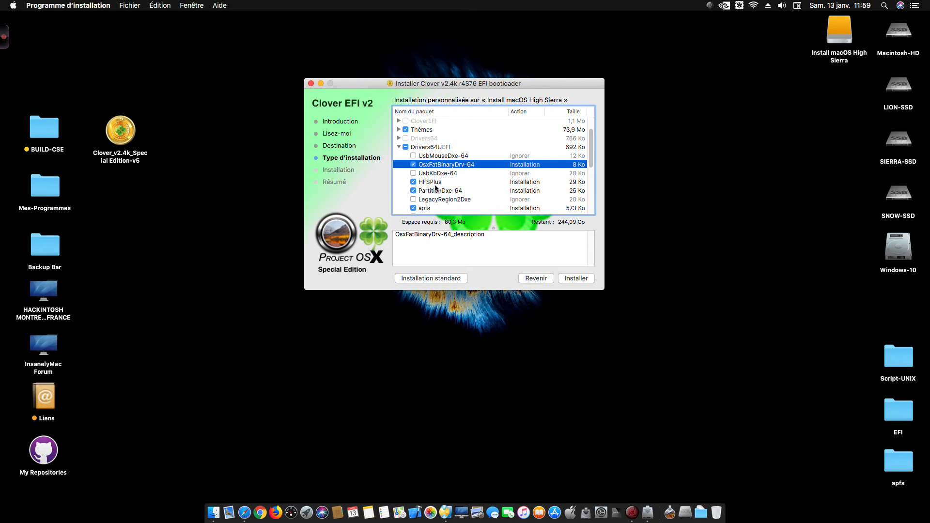
scroll(411, 174, up, 1)
scroll(411, 175, up, 1)
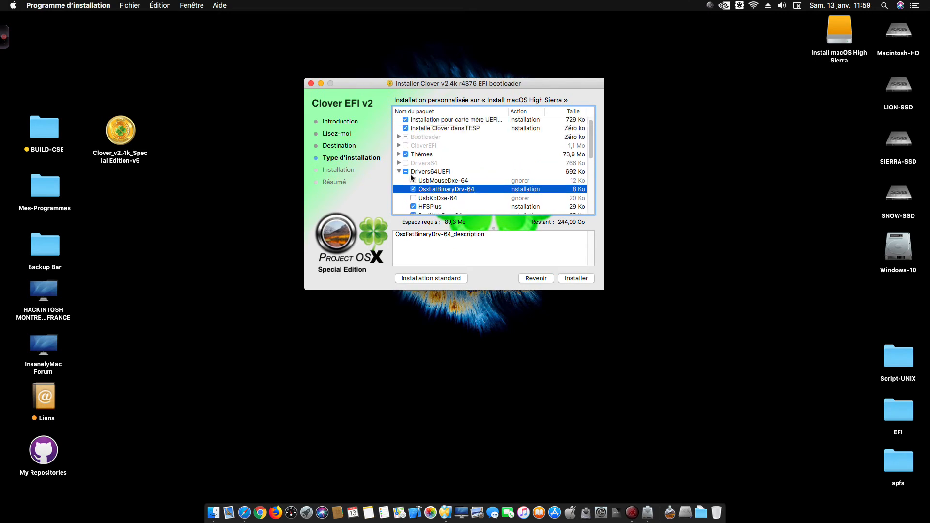
scroll(412, 177, down, 1)
click(433, 190)
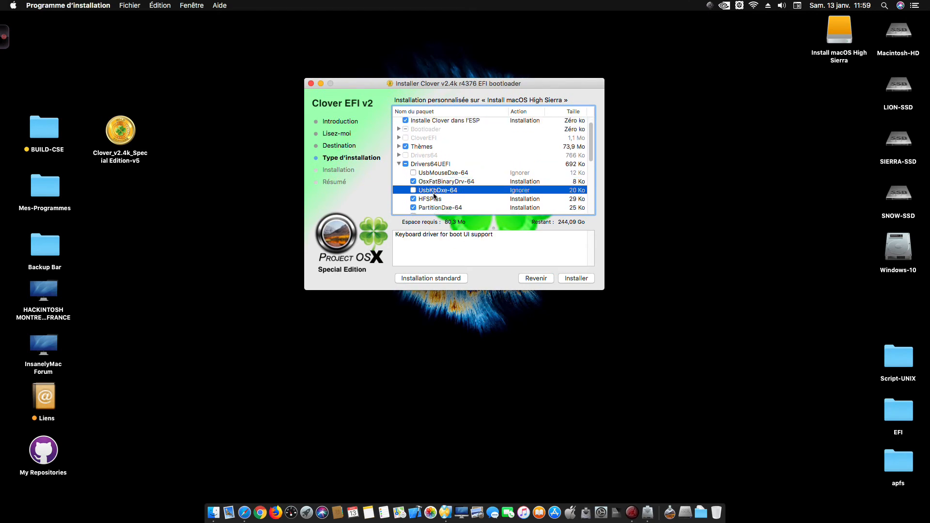
scroll(414, 195, down, 1)
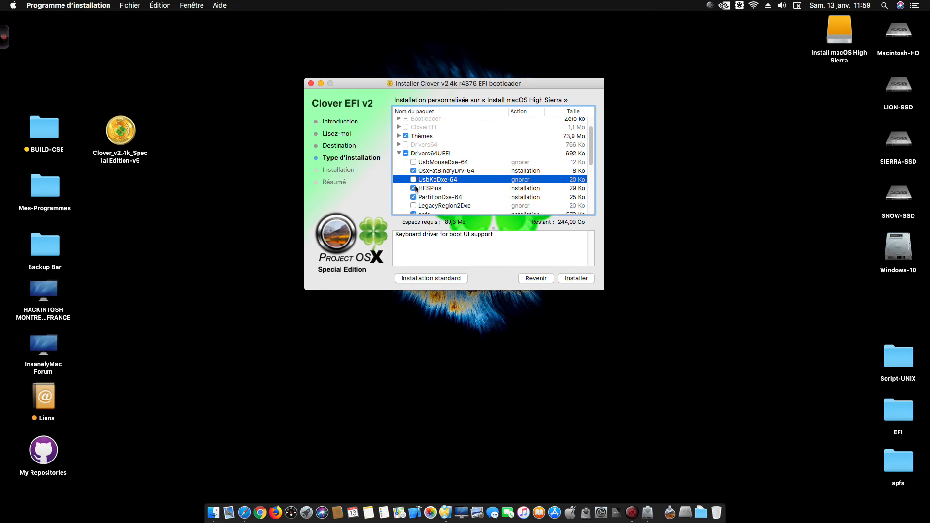
click(434, 163)
click(436, 181)
drag(385, 83, 381, 81)
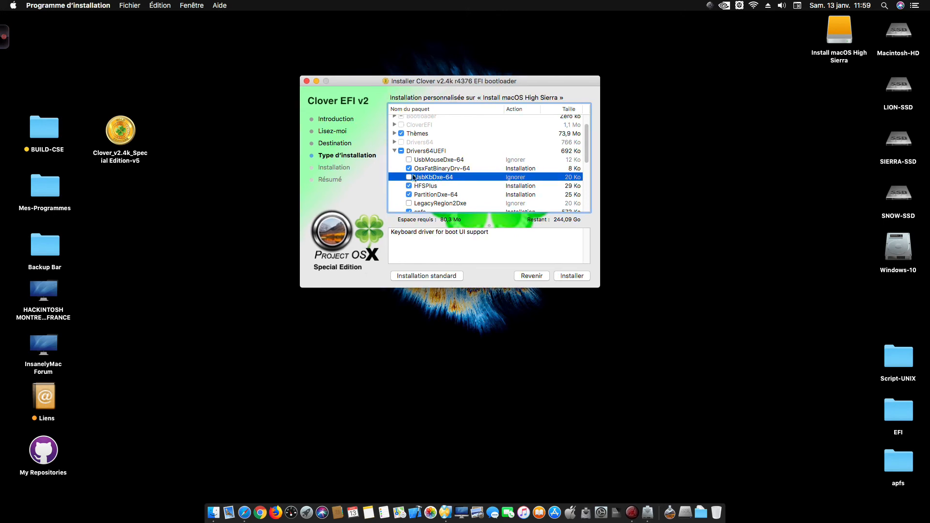
Check the remaining selected packages and start the Clover installation
scroll(412, 177, up, 2)
scroll(411, 177, down, 8)
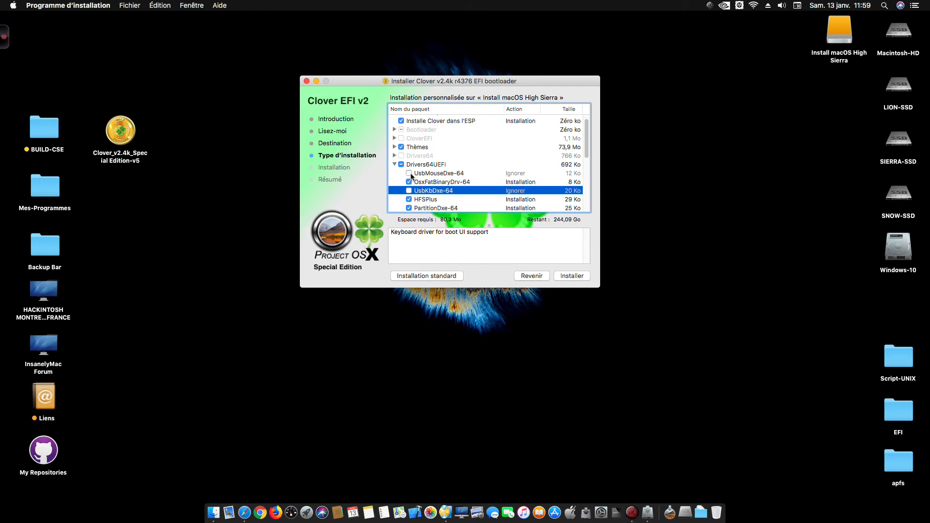
scroll(411, 178, down, 5)
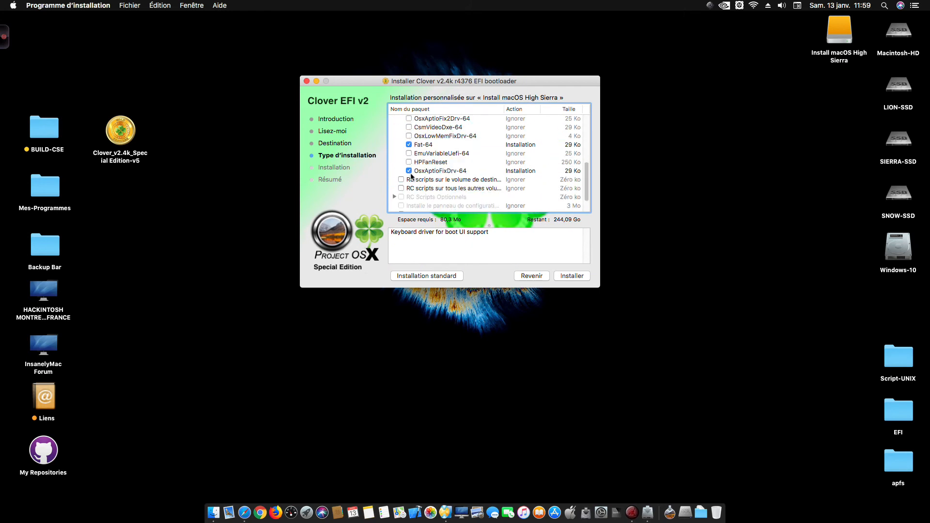
click(572, 276)
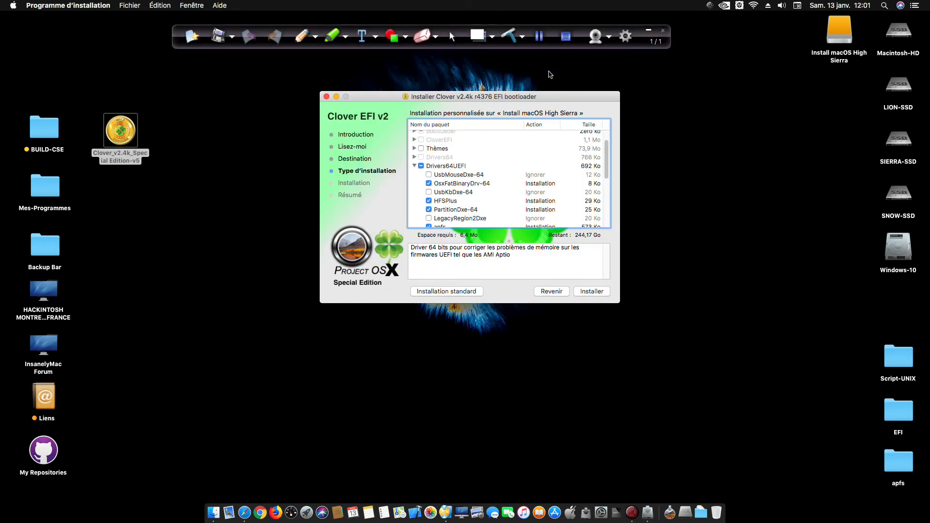
Deselect the UEFI motherboard installation package, keeping Clover set to install in the ESP
drag(566, 98, 565, 92)
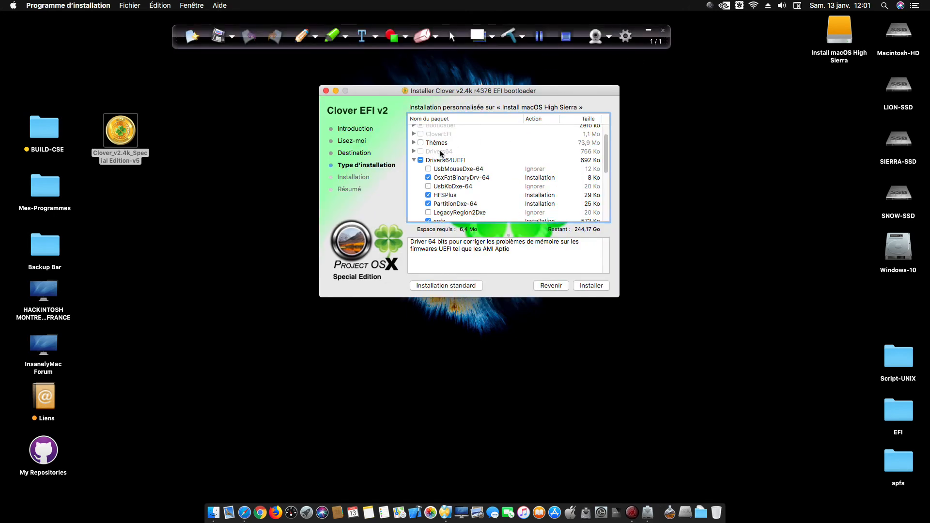
scroll(441, 154, up, 2)
click(423, 130)
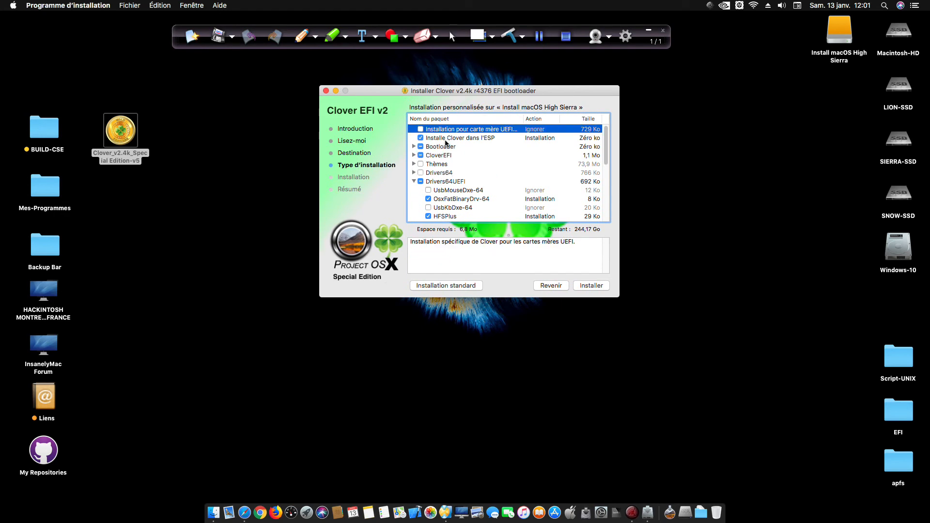
drag(582, 92, 582, 86)
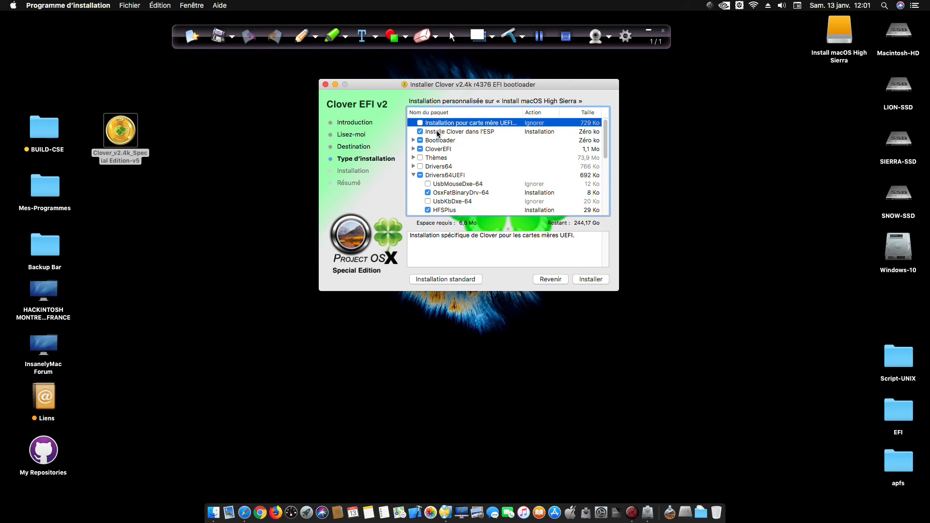
Set the Bootloader package to install boot0af in the MBR, keeping CloverEFI 64-bits SATA selected
click(465, 133)
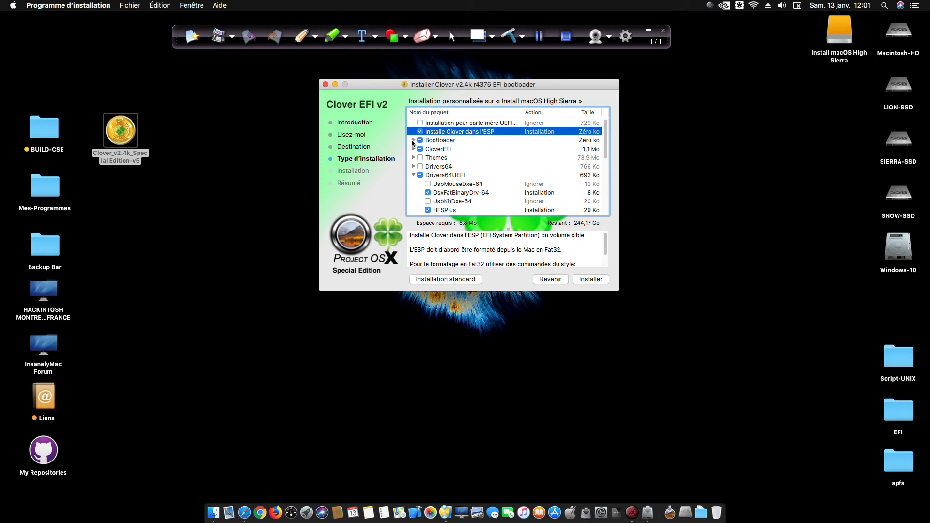
click(413, 141)
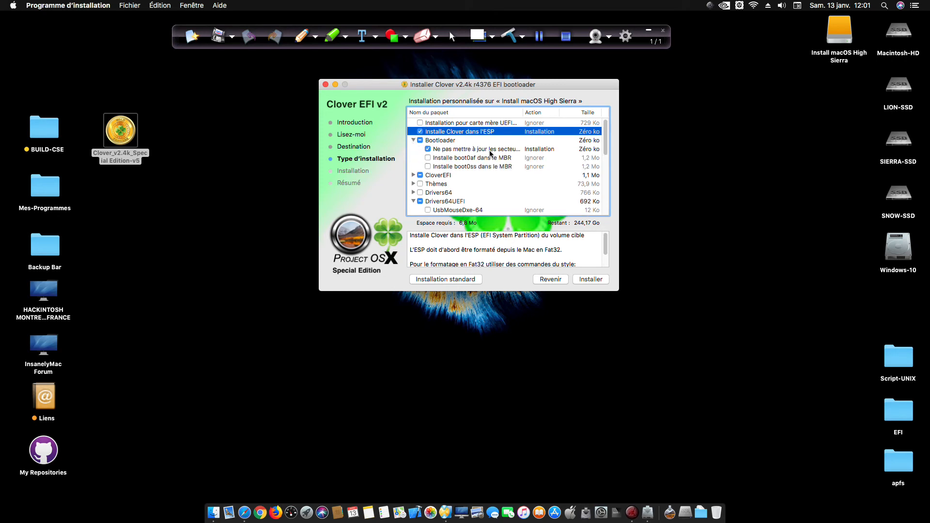
scroll(464, 163, down, 2)
click(413, 165)
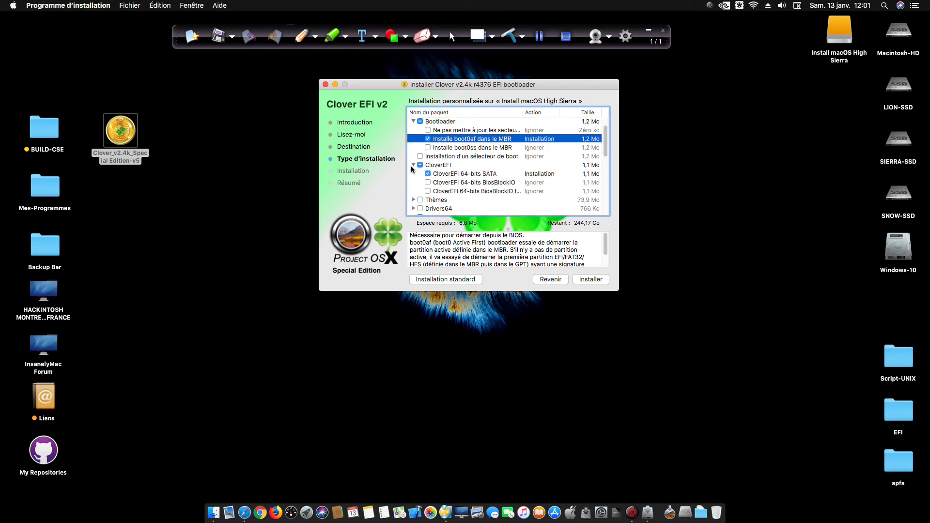
click(459, 175)
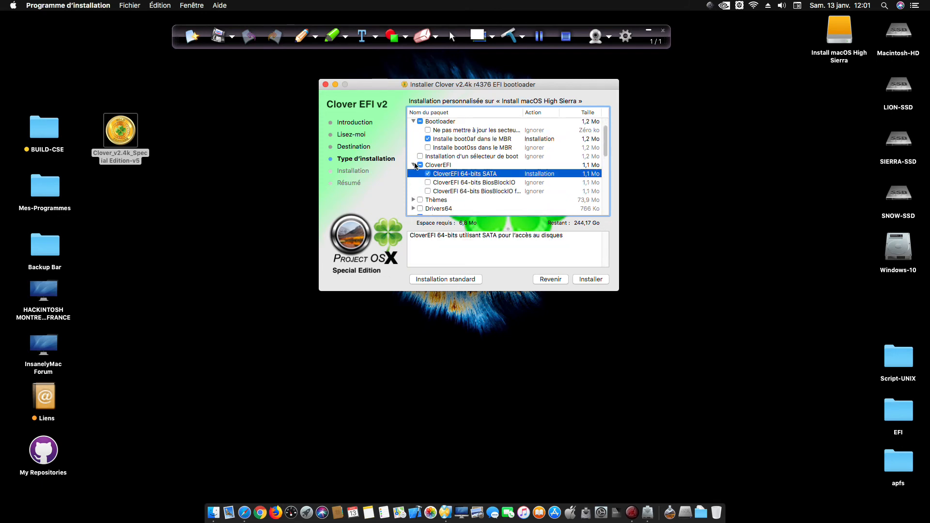
click(414, 165)
Include the complete Thèmes and Drivers64 packages in the Clover installation
click(419, 174)
scroll(416, 180, down, 2)
click(420, 168)
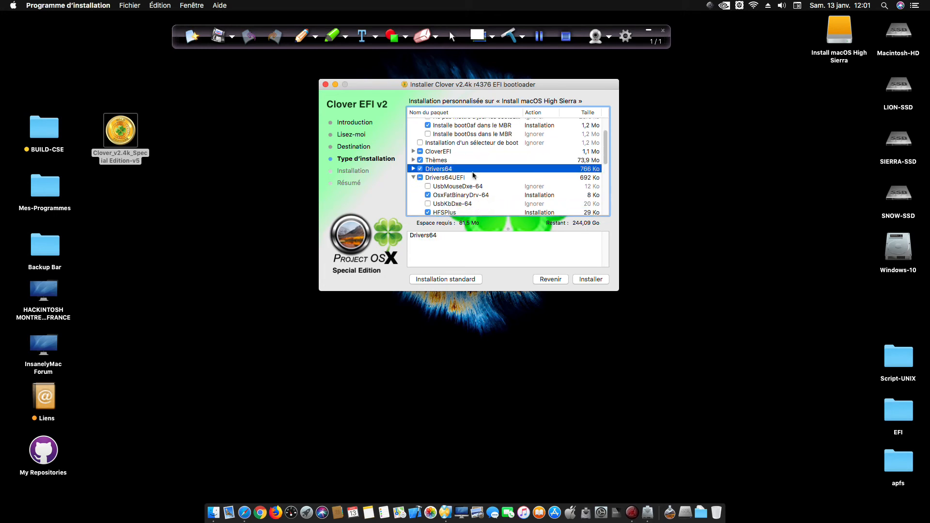
Review the selected Drivers64UEFI entries HFSPlus, PartitionDxe-64, apfs, Fat-64 and OsxAptioFixDrv-64
scroll(501, 169, down, 2)
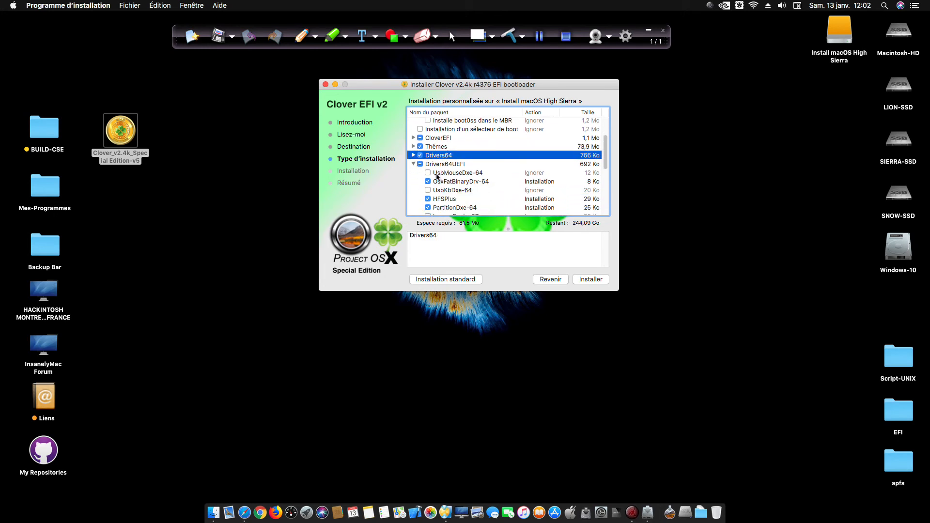
scroll(433, 175, down, 2)
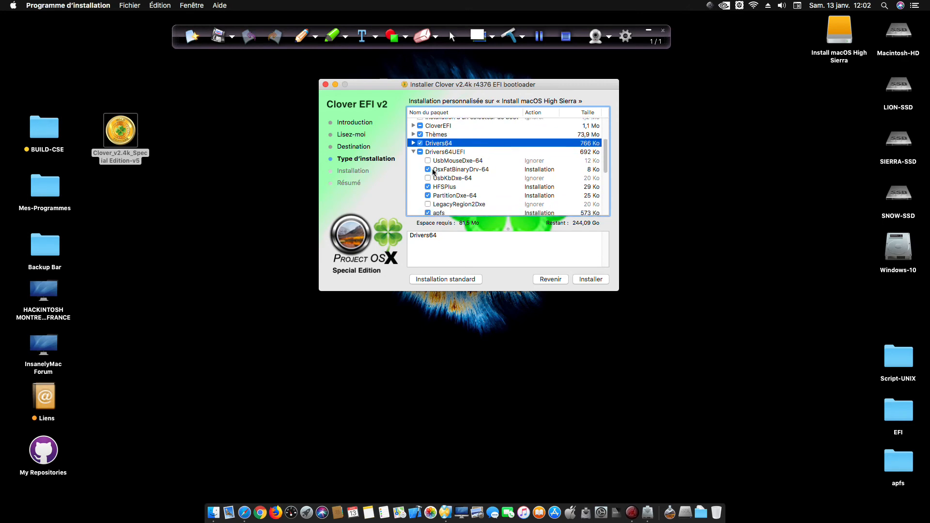
scroll(433, 172, down, 2)
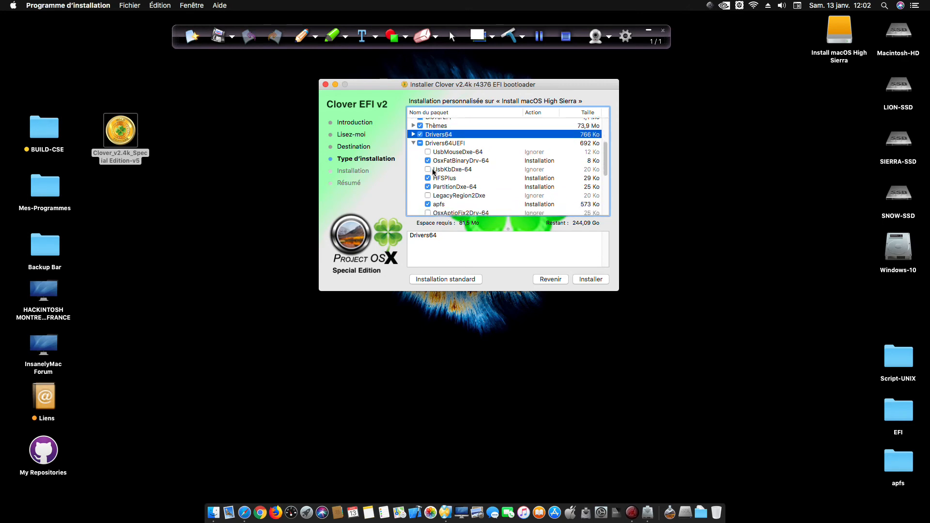
scroll(439, 159, down, 2)
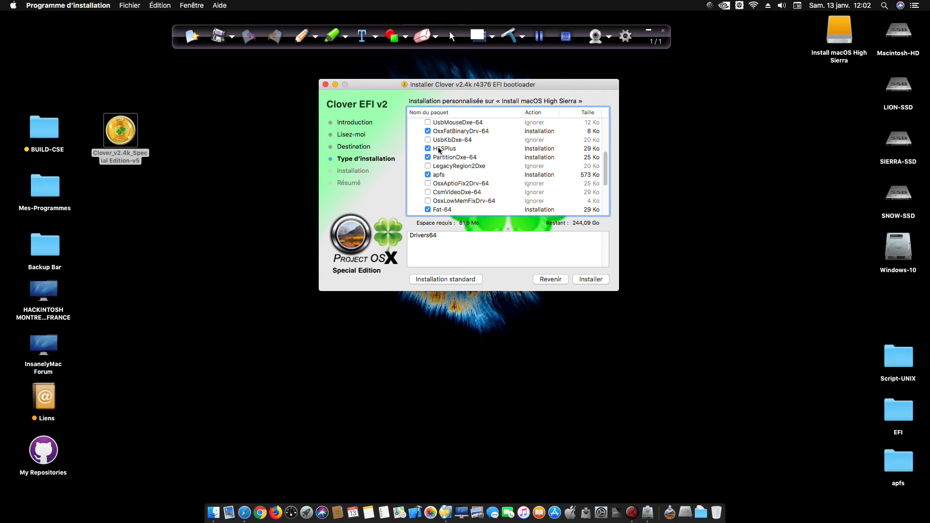
scroll(438, 153, down, 1)
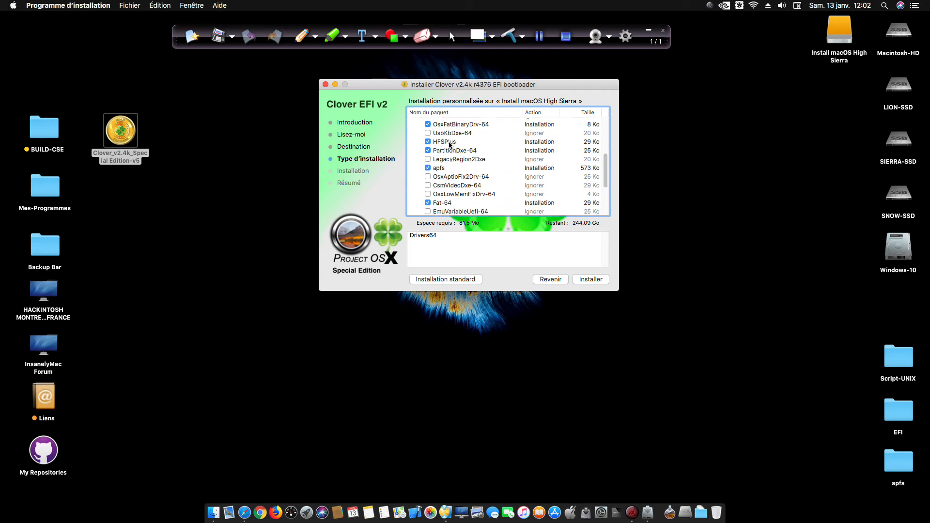
click(452, 144)
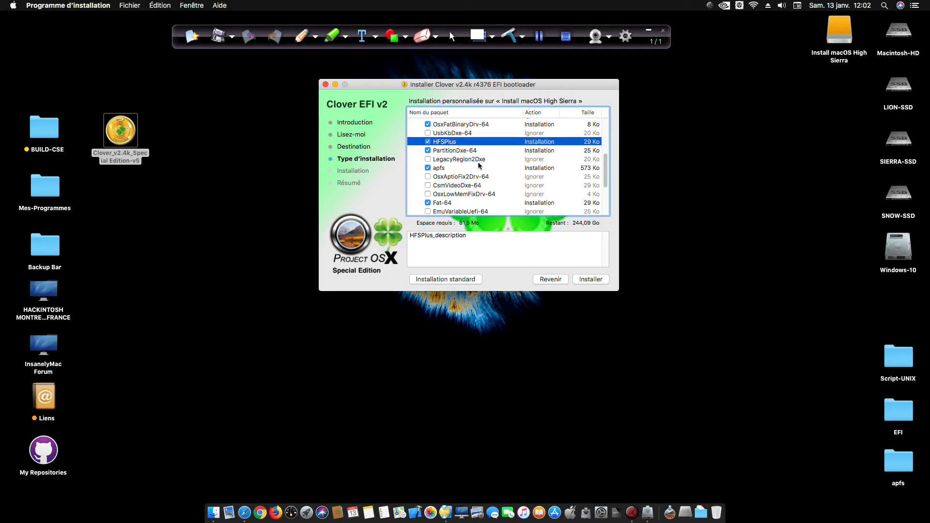
click(457, 154)
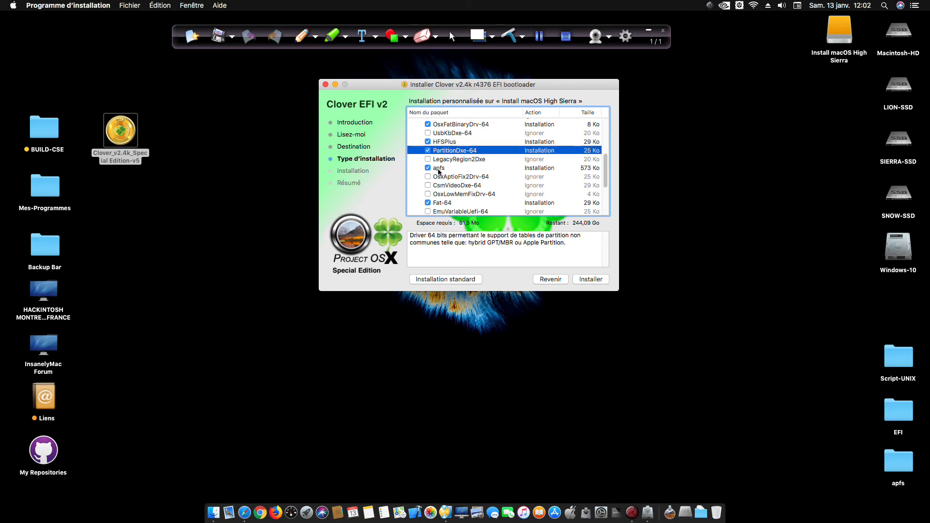
click(440, 170)
scroll(431, 186, down, 2)
click(439, 189)
scroll(429, 187, down, 2)
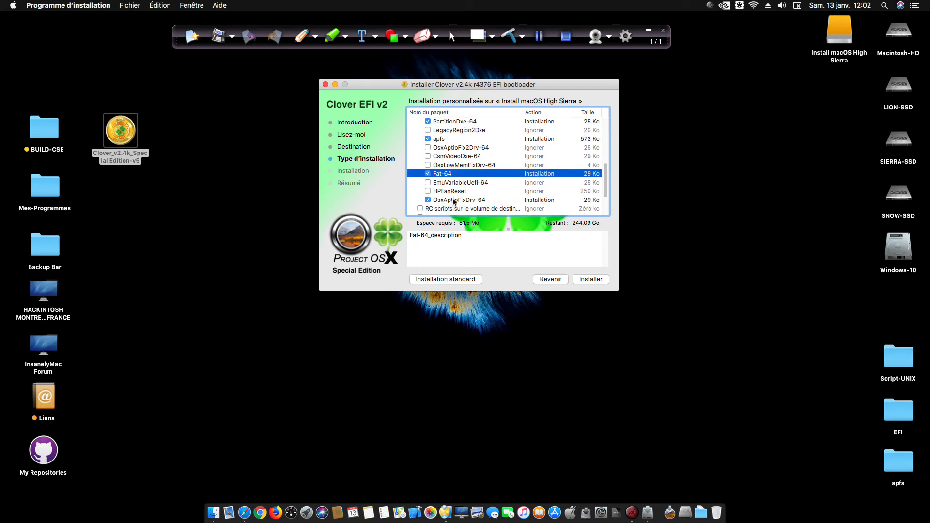
click(420, 201)
Examine the OsxAptioFix2Drv-64 and VoodooPS2Controller entries, and look over the rest of the package list
scroll(414, 192, up, 2)
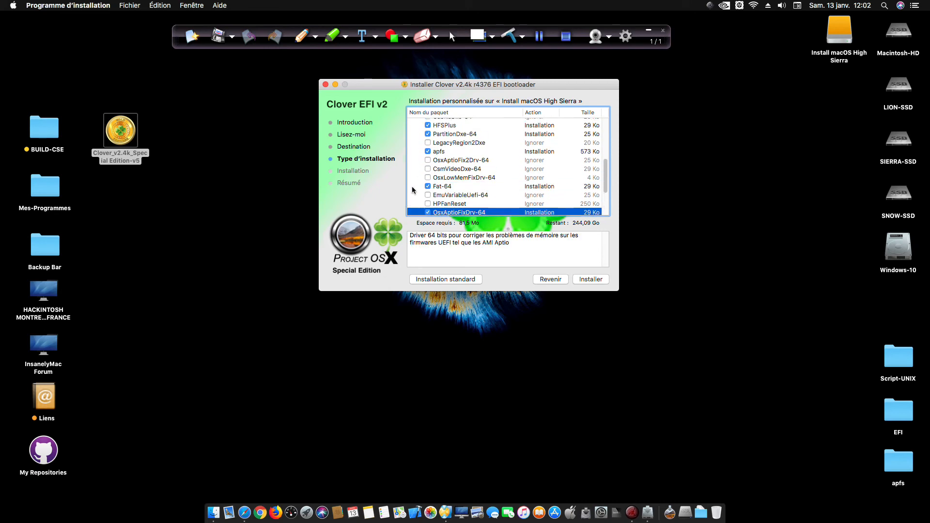
scroll(412, 188, up, 3)
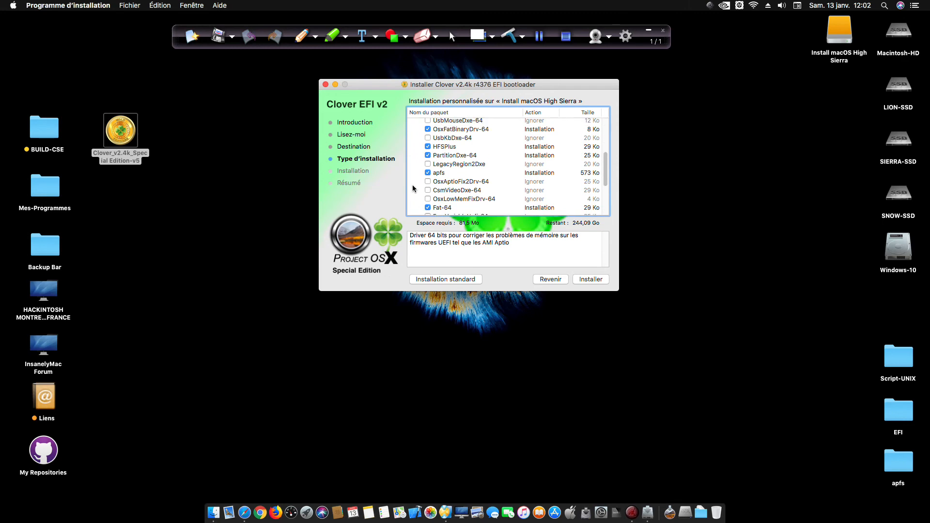
scroll(451, 167, down, 1)
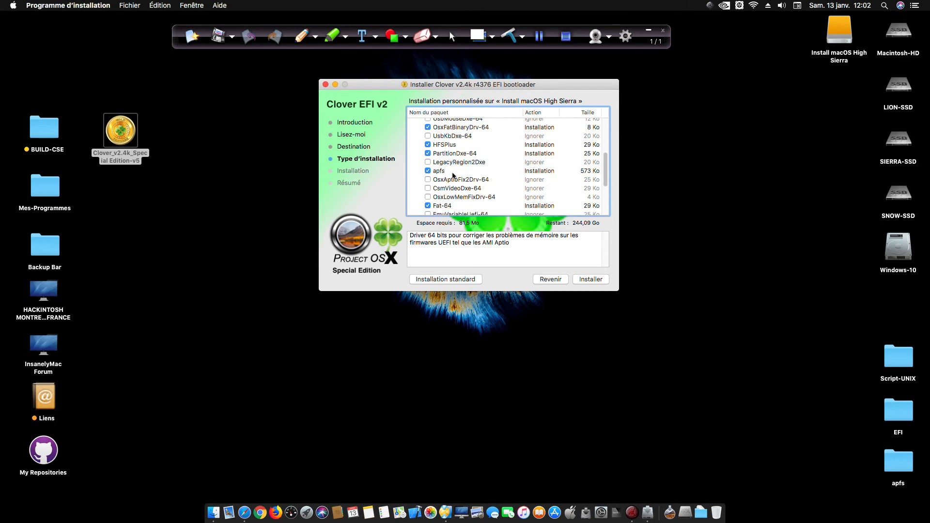
click(472, 183)
scroll(547, 186, down, 5)
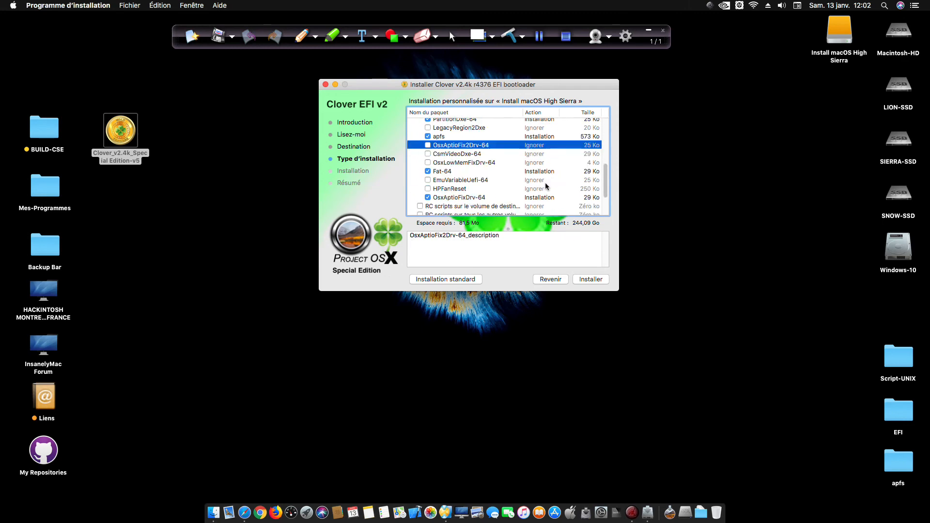
scroll(458, 163, down, 5)
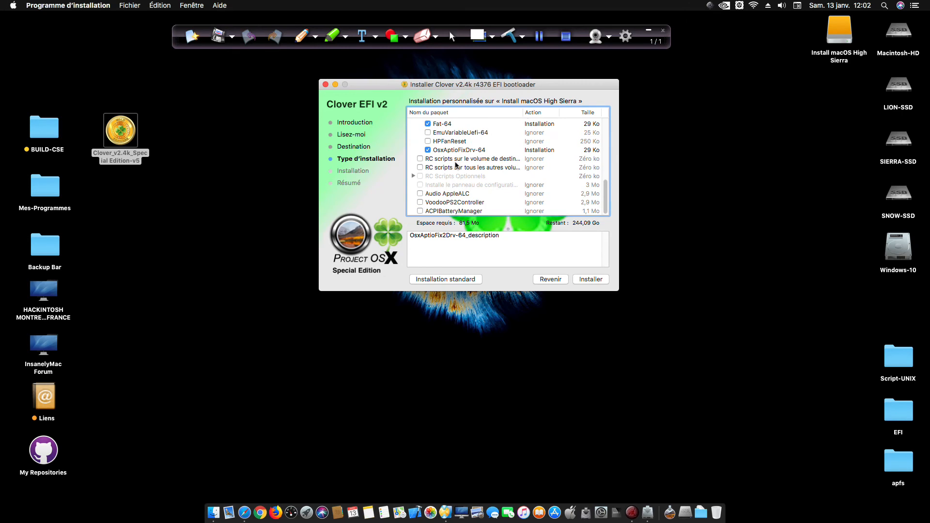
click(448, 203)
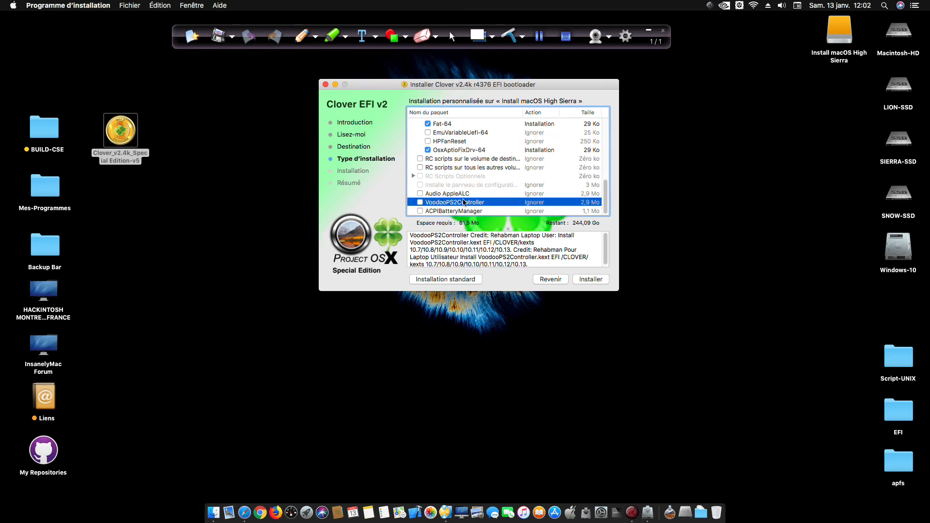
scroll(464, 202, up, 1)
scroll(464, 202, up, 10)
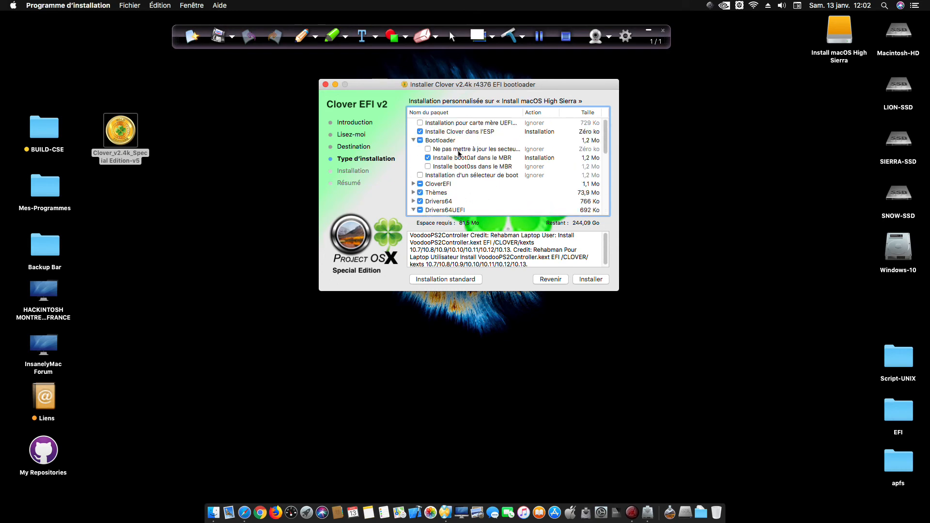
Start the Clover installation and authorize it with the account password
click(599, 279)
key(Caps_Lock)
text(•••••)
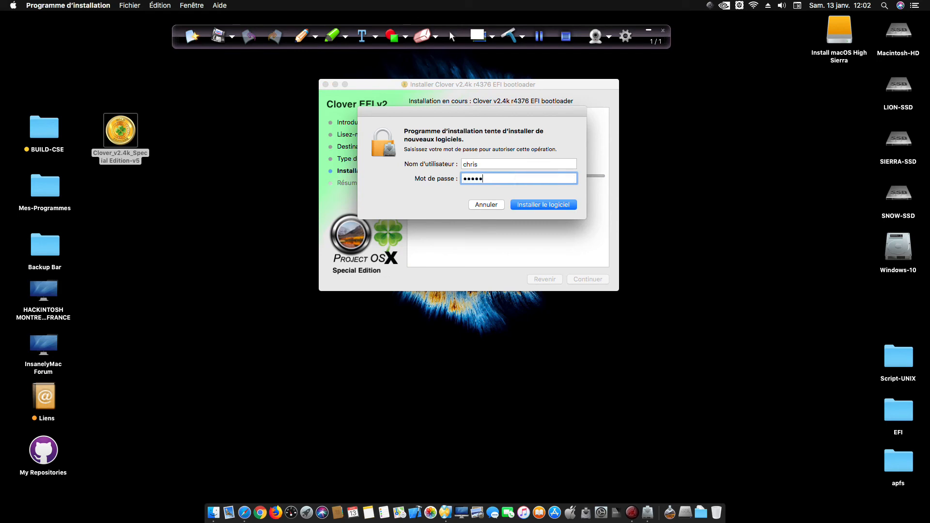
text(••)
key(Return)
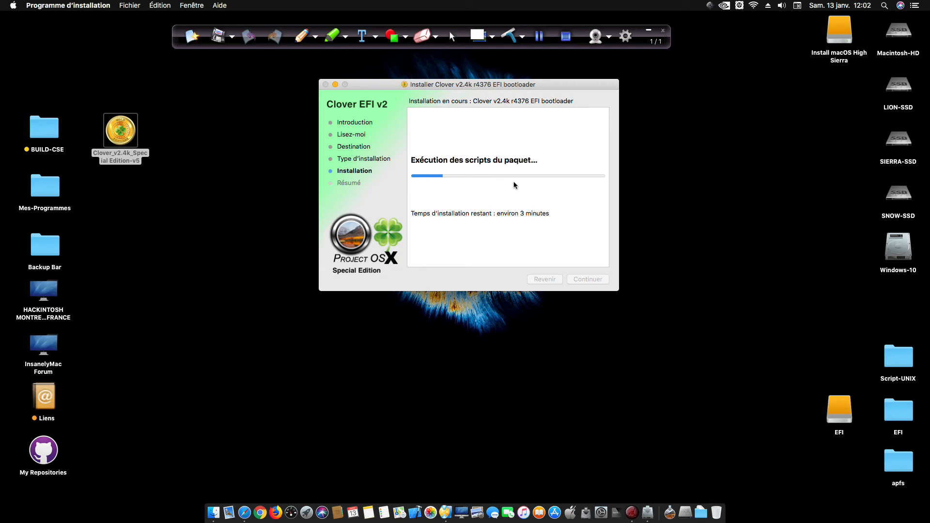
Place the mounted EFI volume below the Install macOS High Sierra drive on the desktop and close the finished installer
drag(840, 410, 842, 96)
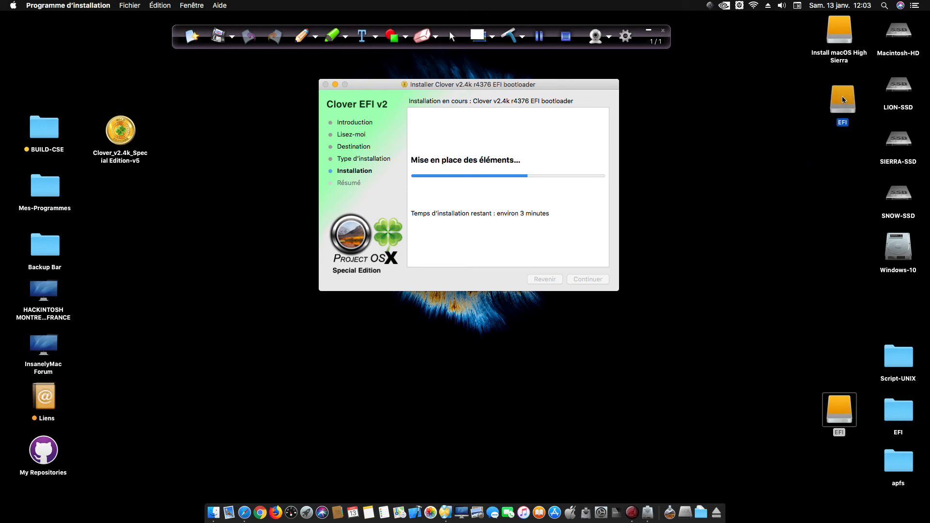
click(524, 171)
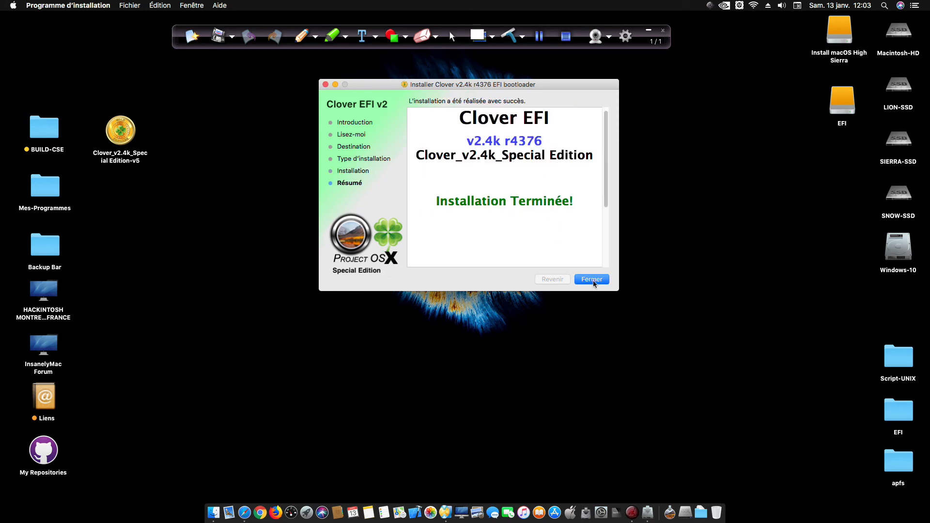
click(592, 280)
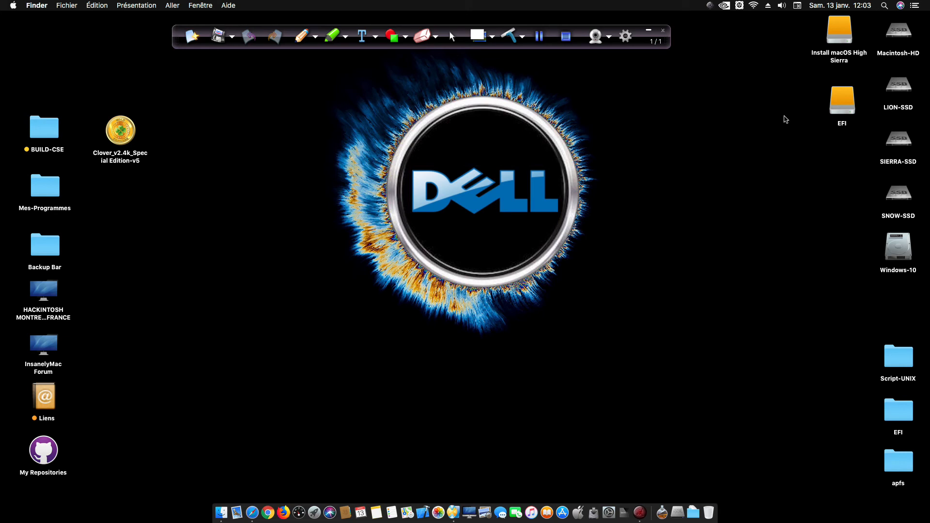
Open the EFI volume and check for FakeSMC.kext in EFI/CLOVER/kexts/Other
double_click(839, 98)
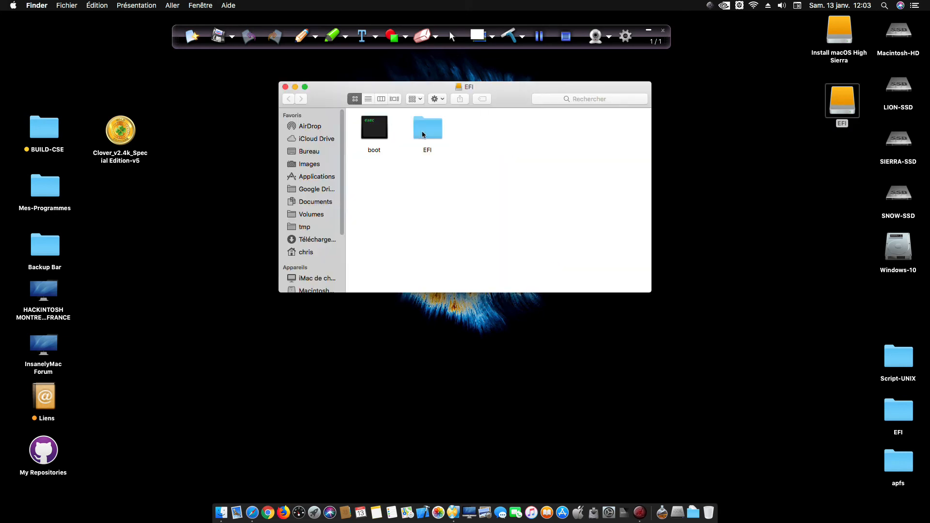
click(380, 131)
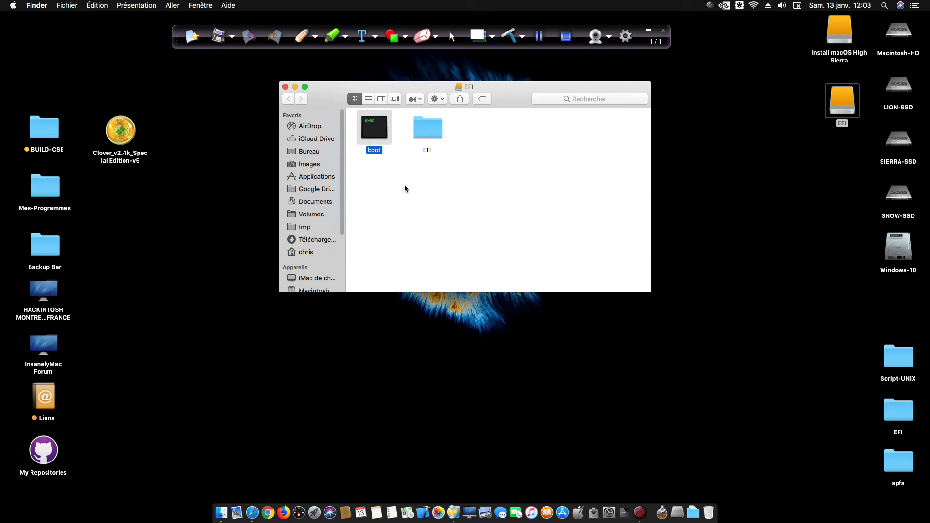
double_click(428, 130)
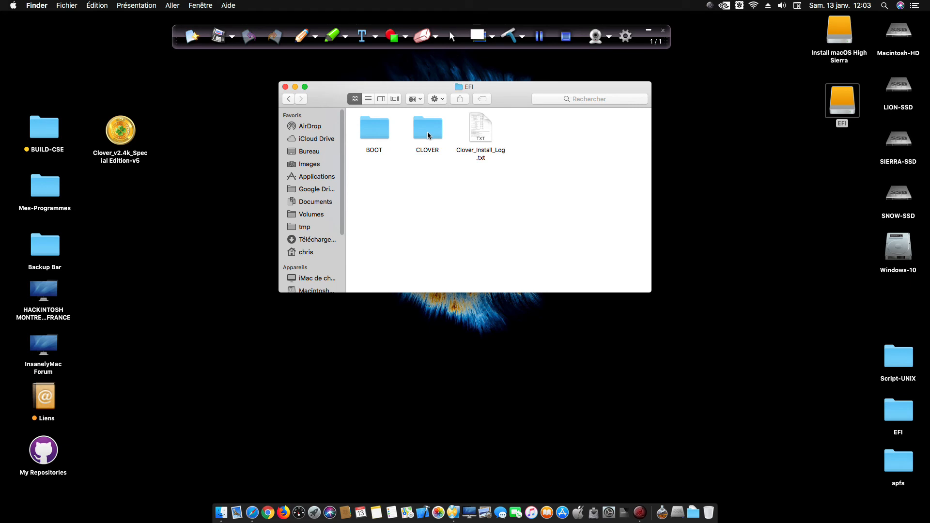
double_click(429, 132)
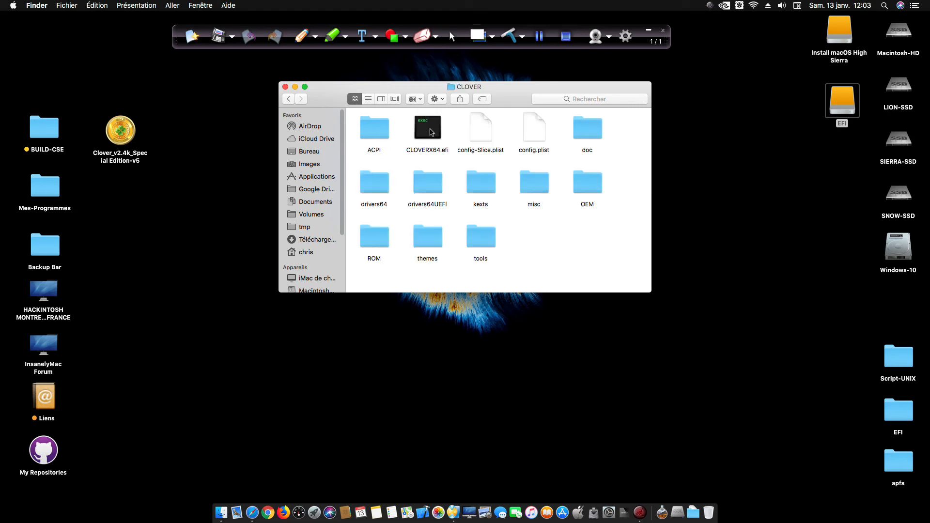
double_click(480, 190)
double_click(537, 187)
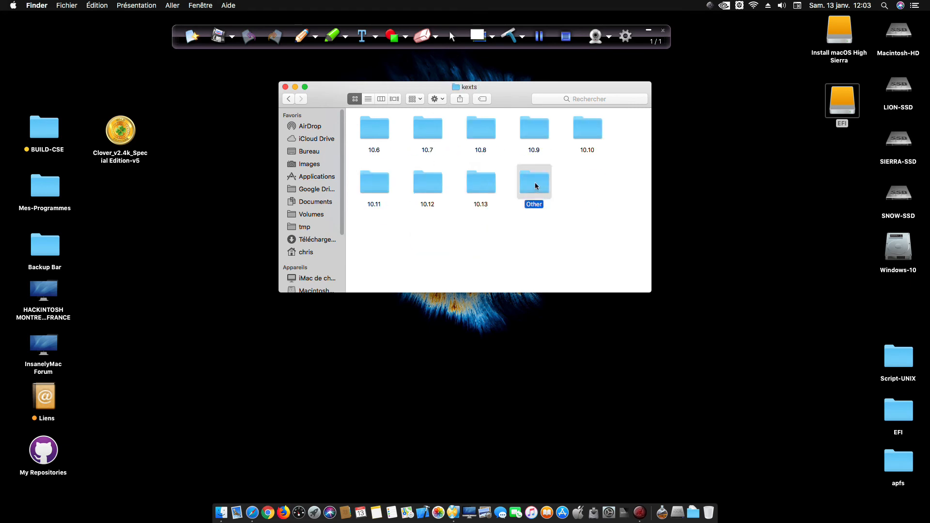
click(378, 138)
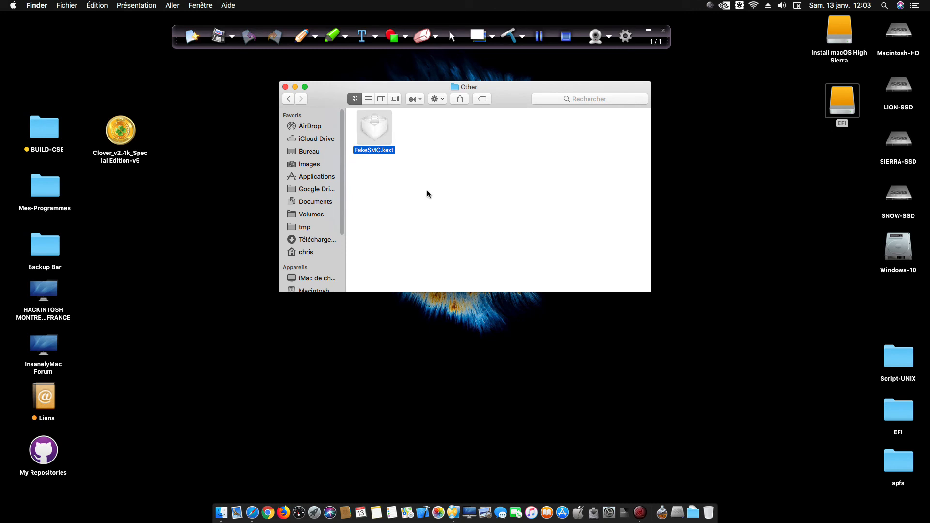
Return to the CLOVER folder and locate its config.plist file
click(290, 99)
click(289, 100)
click(534, 131)
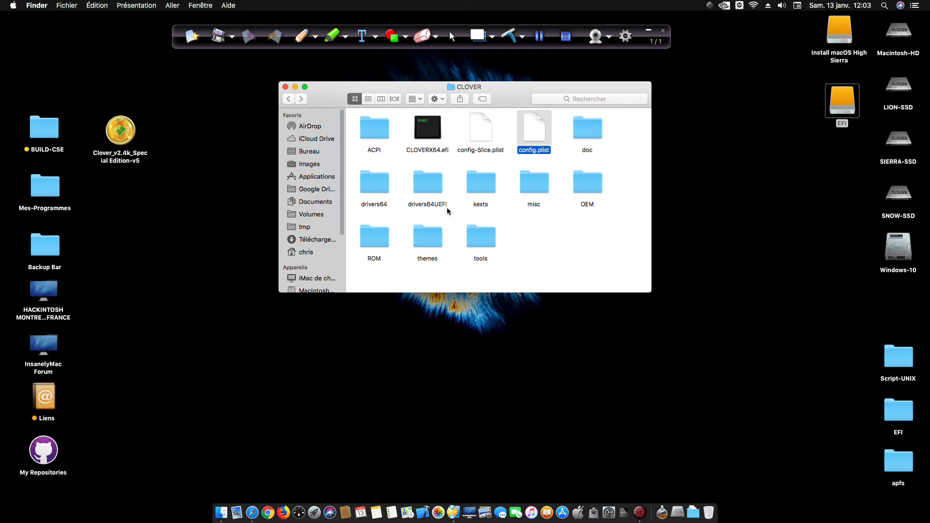
click(507, 174)
drag(507, 100, 498, 108)
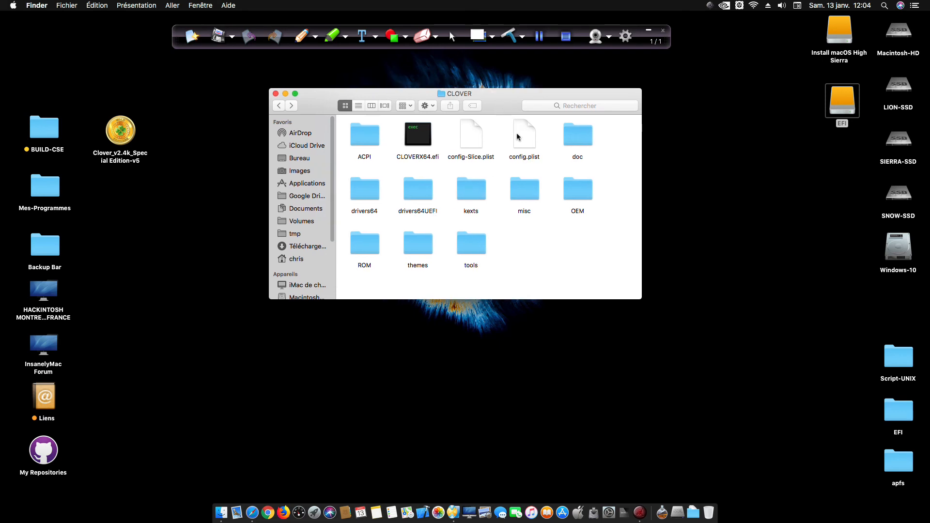
click(515, 133)
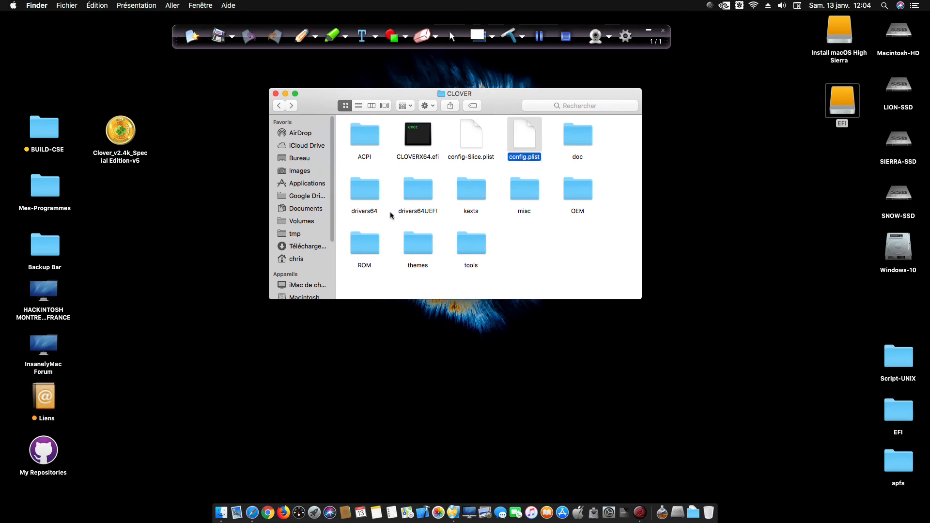
Open the drivers64UEFI folder and examine the installed UEFI driver files
click(419, 191)
double_click(418, 190)
drag(347, 132, 576, 301)
click(532, 271)
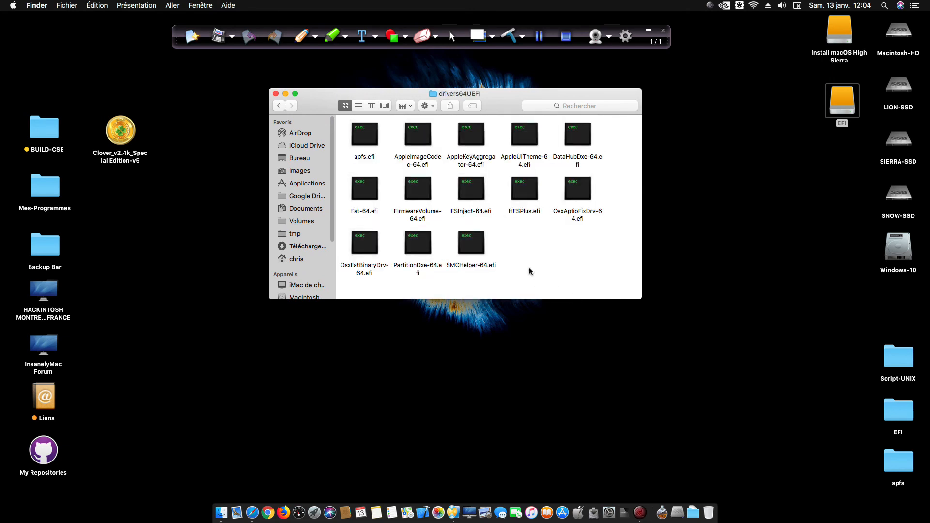
Check OsxAptioFixDrv-64.efi in drivers64UEFI and examine the driver files in the CLOVER drivers64 folder
click(367, 242)
click(577, 182)
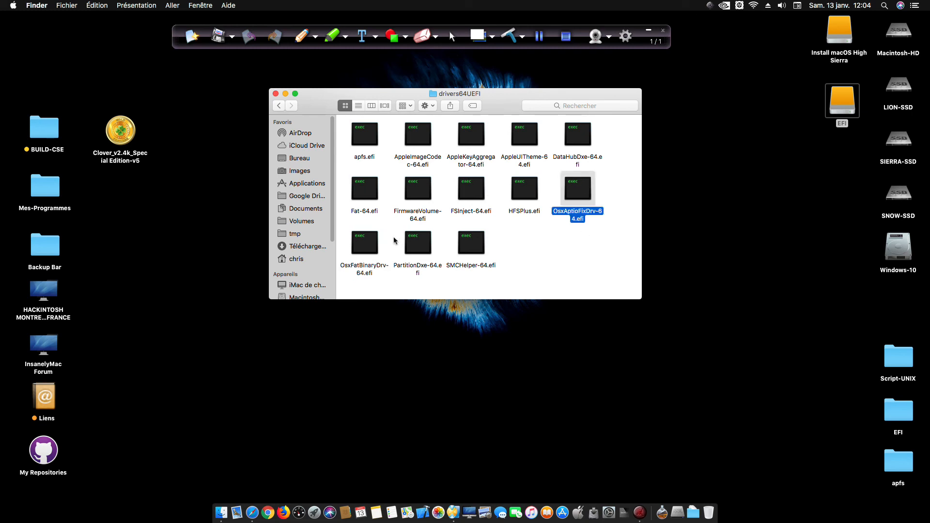
click(281, 106)
double_click(379, 194)
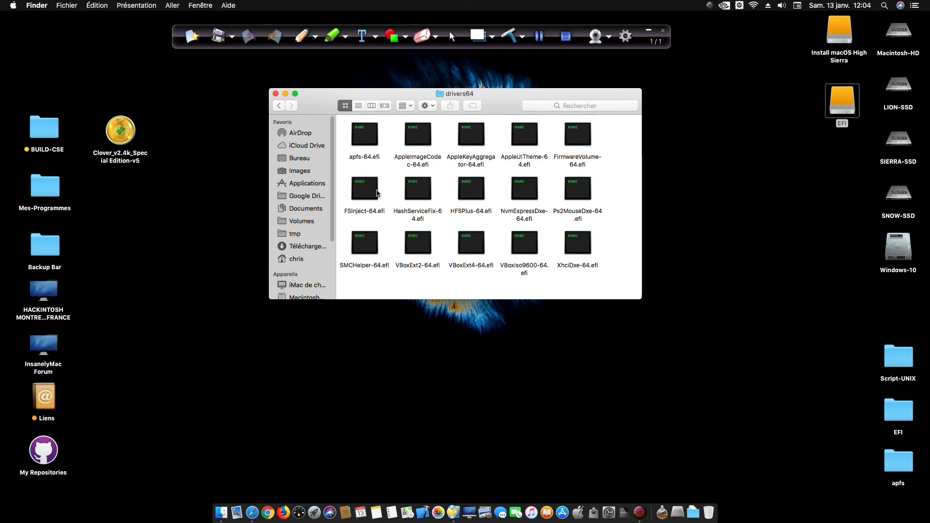
drag(343, 131, 617, 272)
click(617, 273)
click(367, 142)
Go back up to the EFI folder and close its window
click(278, 106)
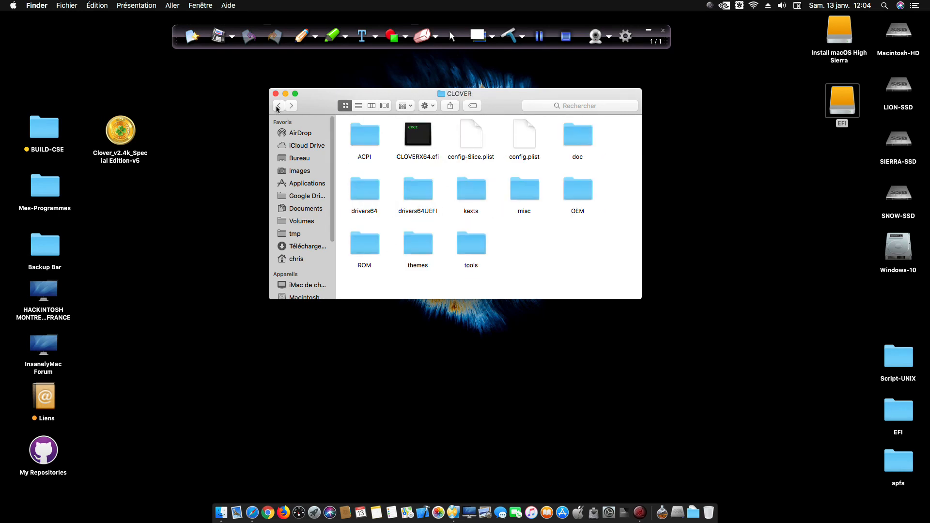
click(278, 106)
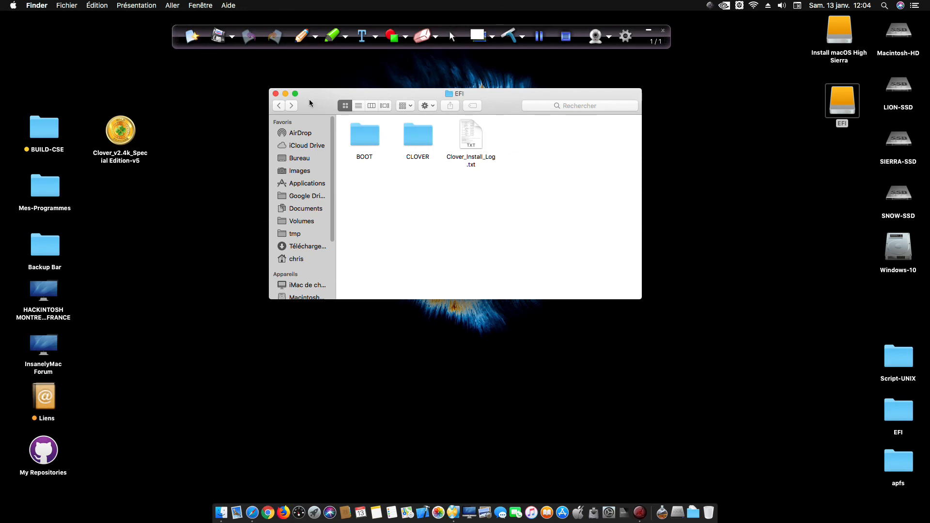
click(276, 93)
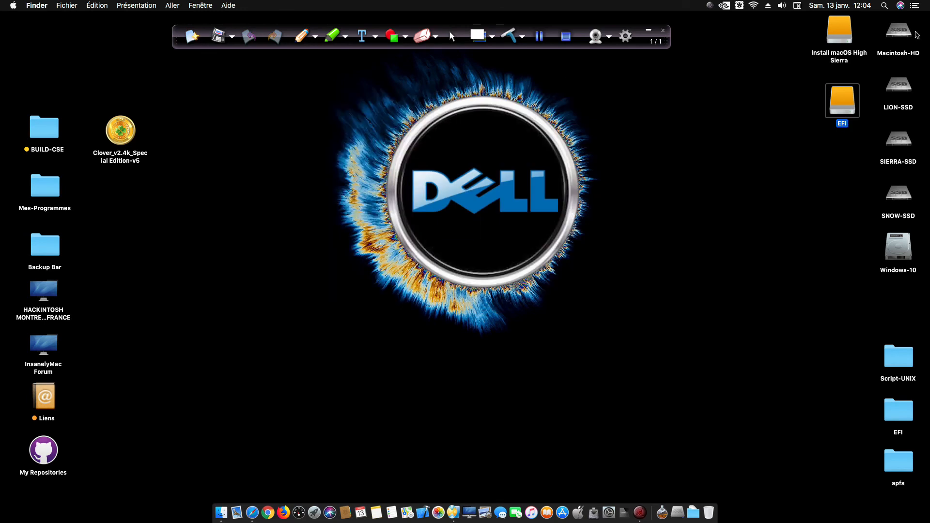
Copy Clover_v2.4k_Special Edition-v5 from the desktop to the root of the Install macOS High Sierra drive and close the drive's window
click(839, 30)
double_click(839, 30)
drag(321, 97, 311, 126)
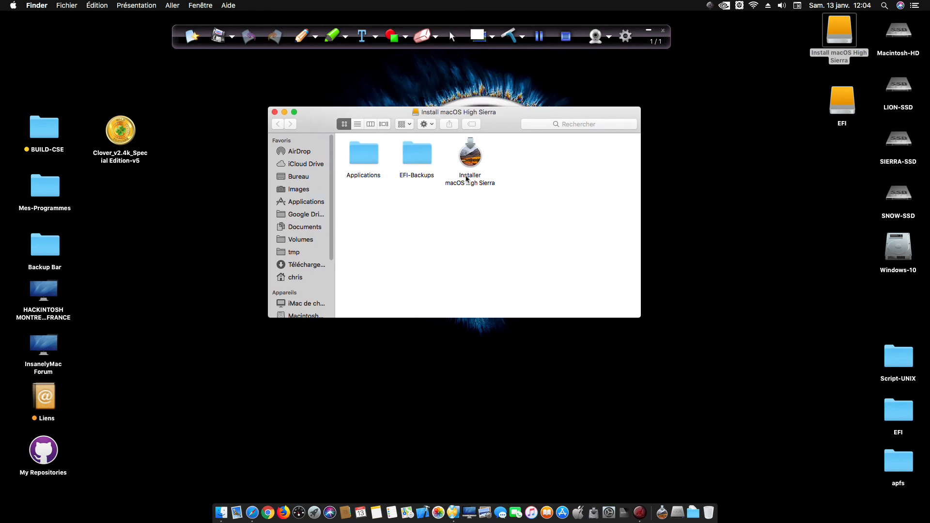
click(465, 156)
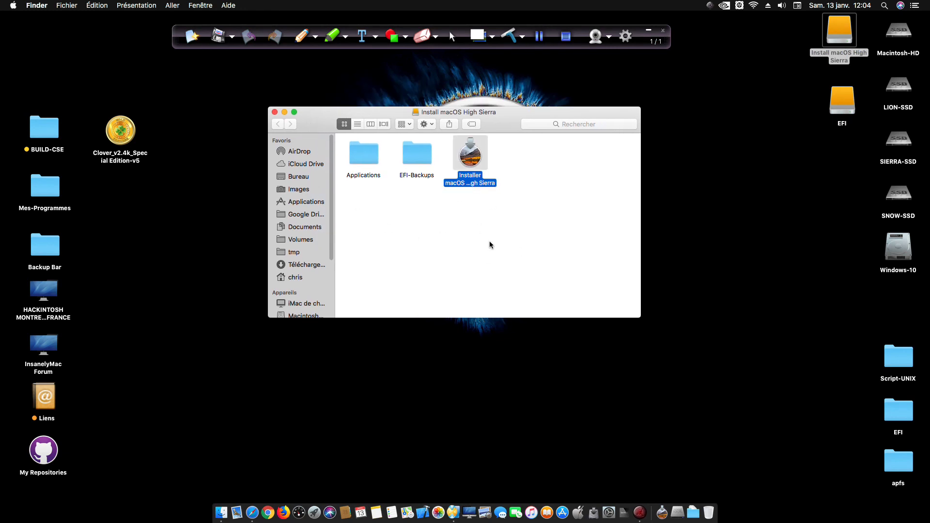
right_click(124, 129)
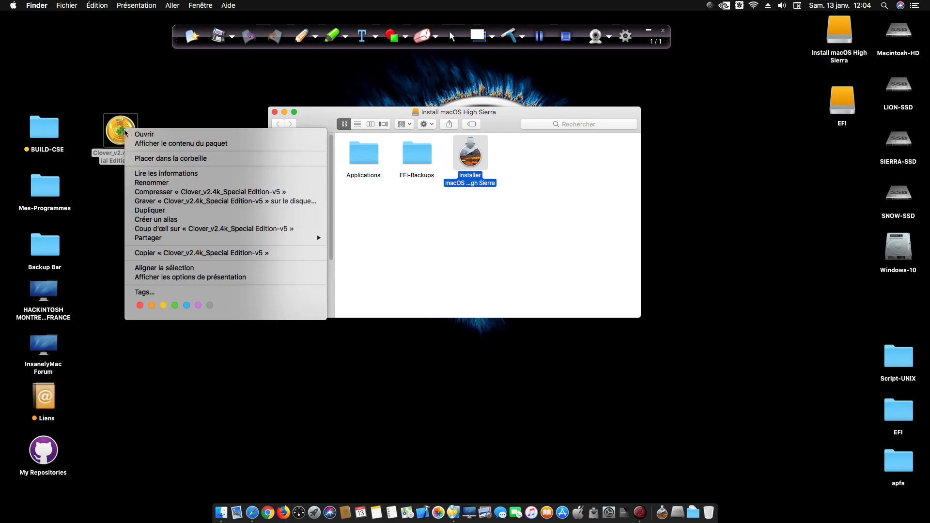
click(151, 251)
right_click(464, 241)
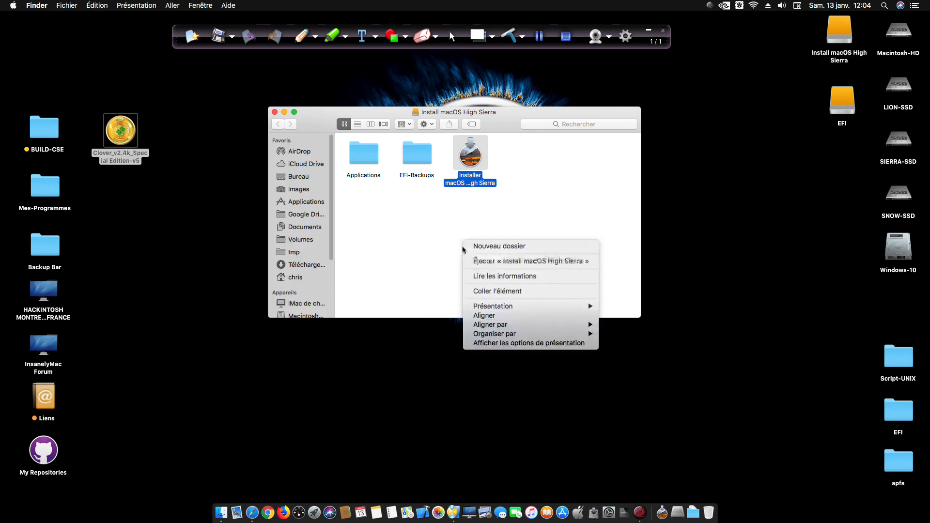
click(490, 292)
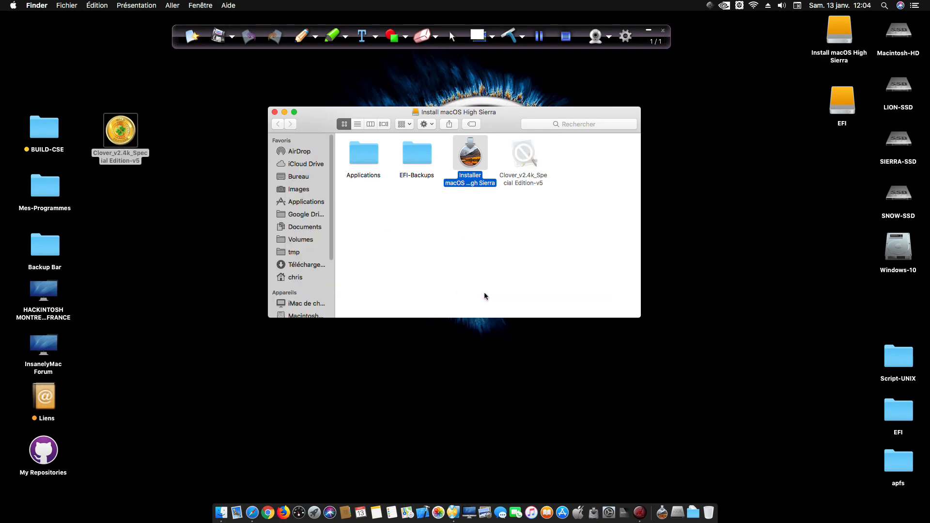
click(275, 113)
Reopen the Install macOS High Sierra drive, check for the copied Clover application and close the window
drag(818, 28, 856, 119)
click(777, 113)
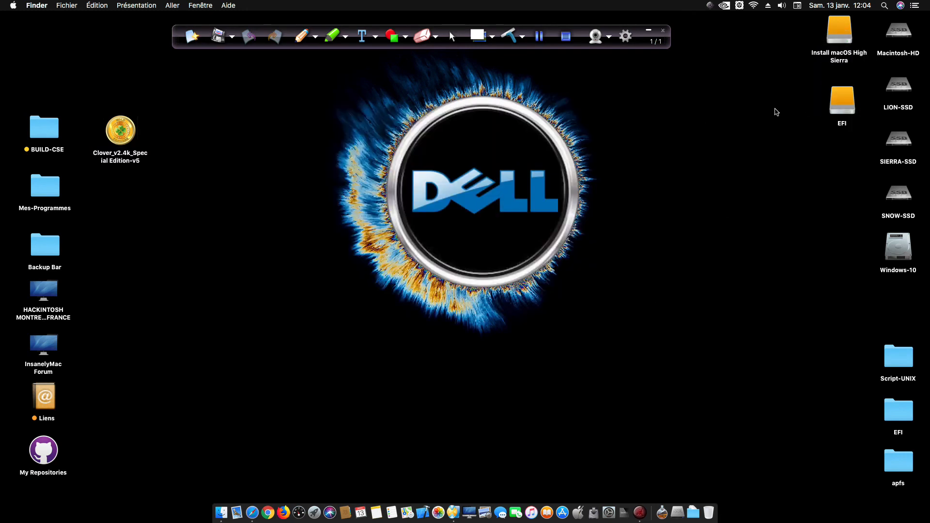
click(833, 37)
double_click(833, 38)
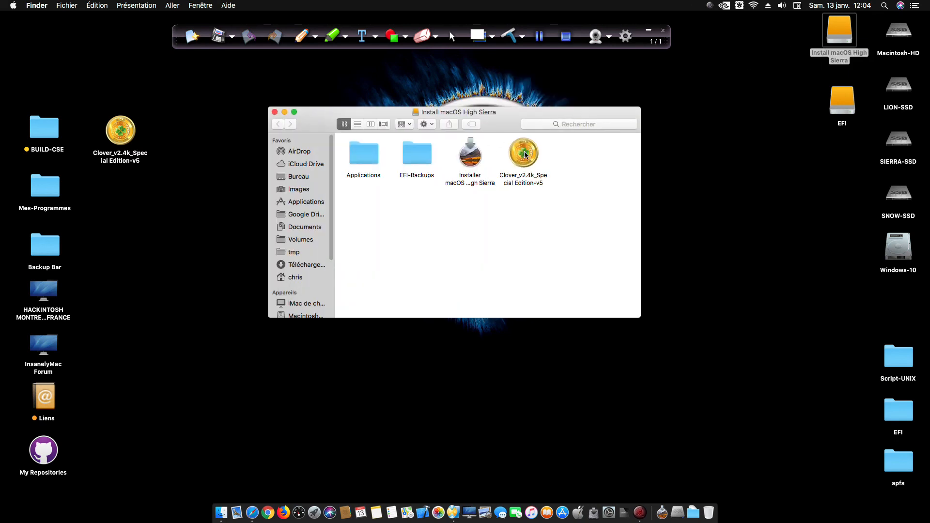
click(274, 112)
click(688, 199)
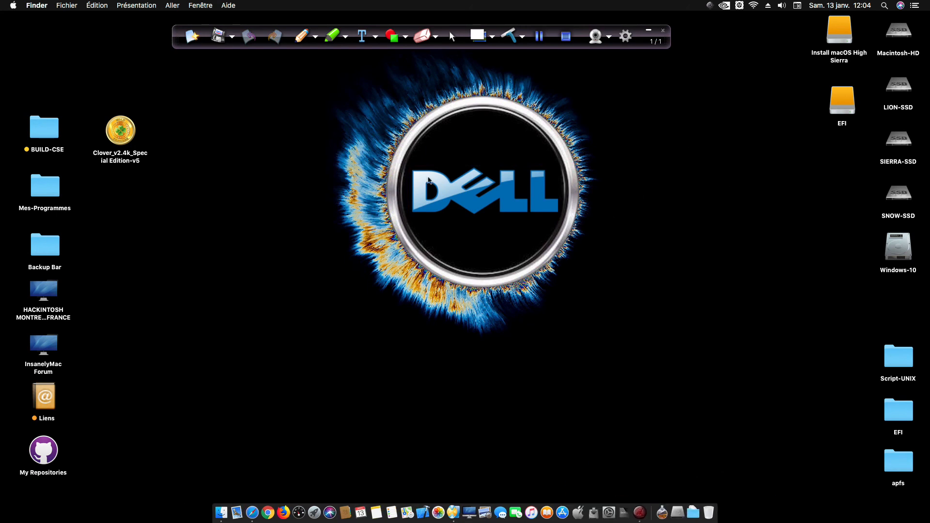
Launch Clover_v2.4k_Special Edition-v5 from the desktop, start the Clover Installer and advance to the installation type
click(835, 108)
click(233, 173)
double_click(132, 132)
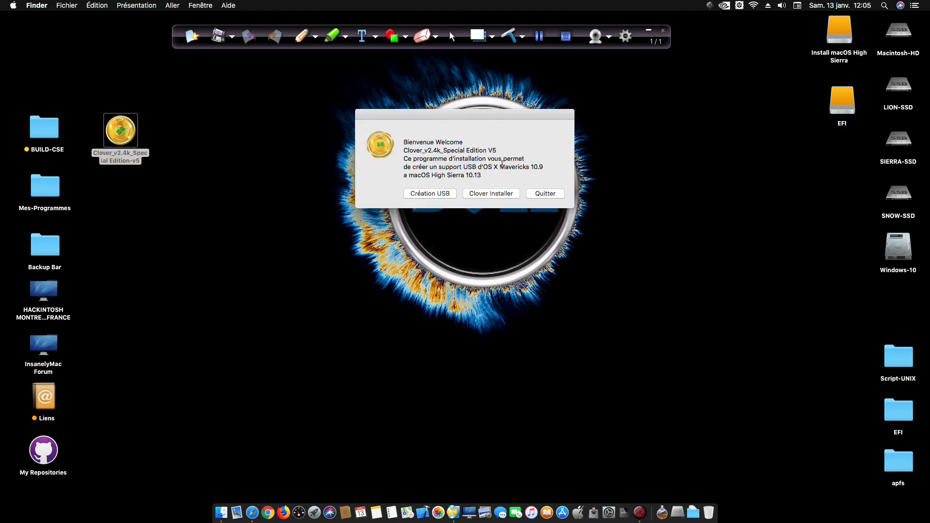
click(491, 193)
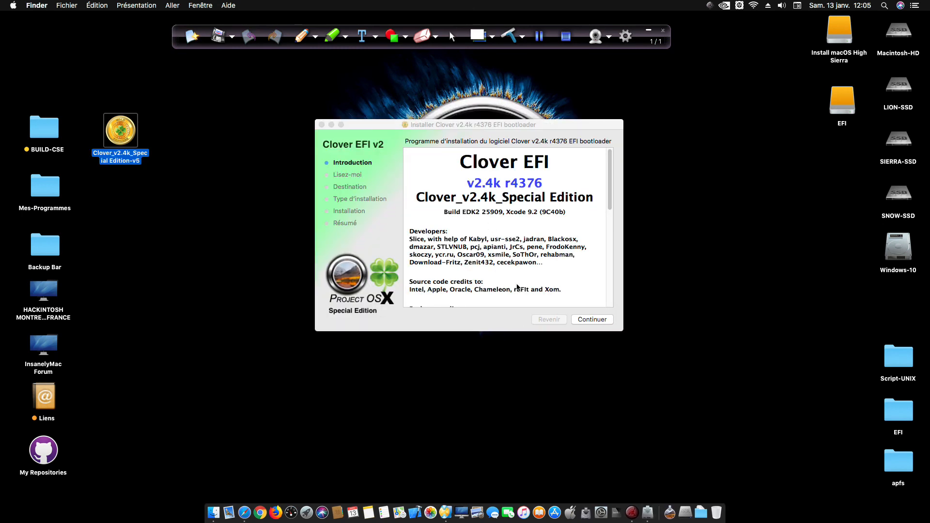
click(599, 318)
click(599, 318)
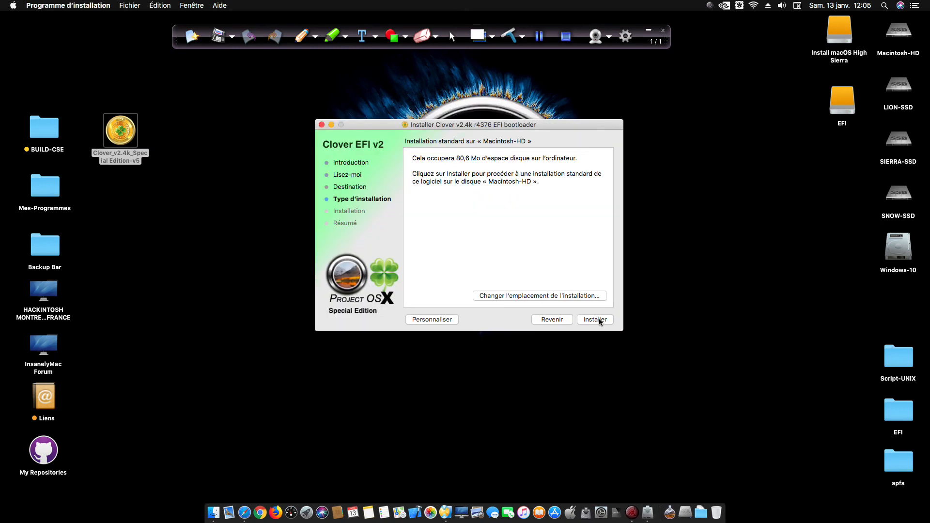
Keep Macintosh-HD as the destination and customize the installation, enabling the UEFI motherboard option
click(579, 296)
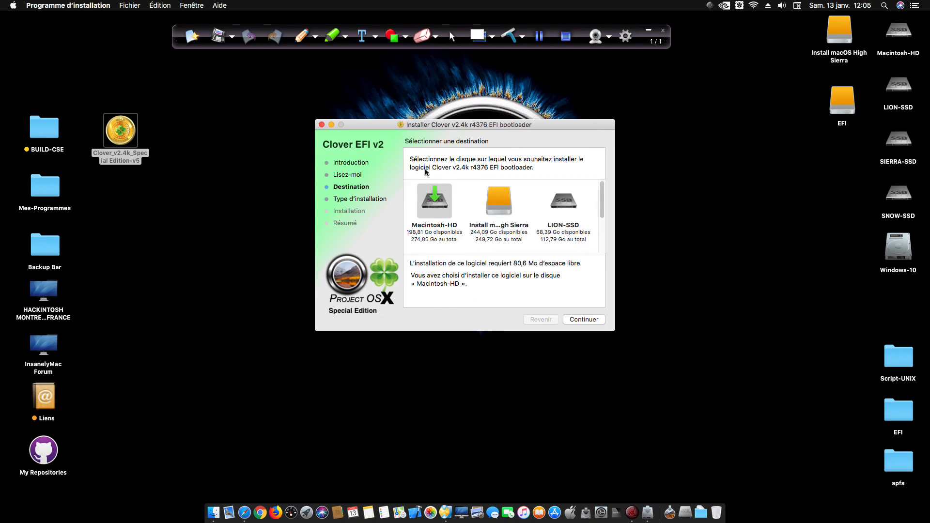
click(584, 320)
click(441, 320)
click(416, 163)
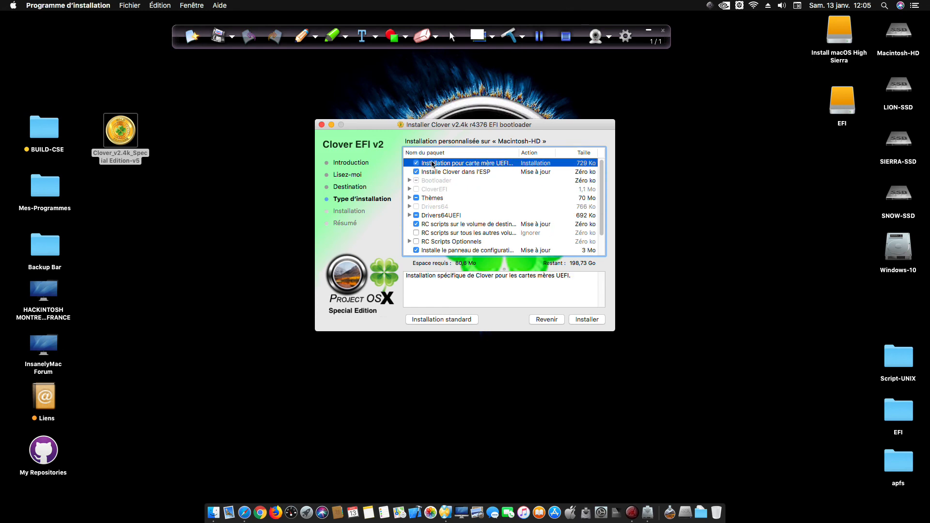
Expand the Drivers64UEFI group and view the description of the OsxAptioFixDrv-64 driver
scroll(450, 197, down, 1)
click(410, 211)
scroll(410, 212, down, 2)
scroll(410, 212, down, 2)
scroll(410, 214, down, 2)
scroll(410, 213, down, 2)
scroll(410, 214, down, 2)
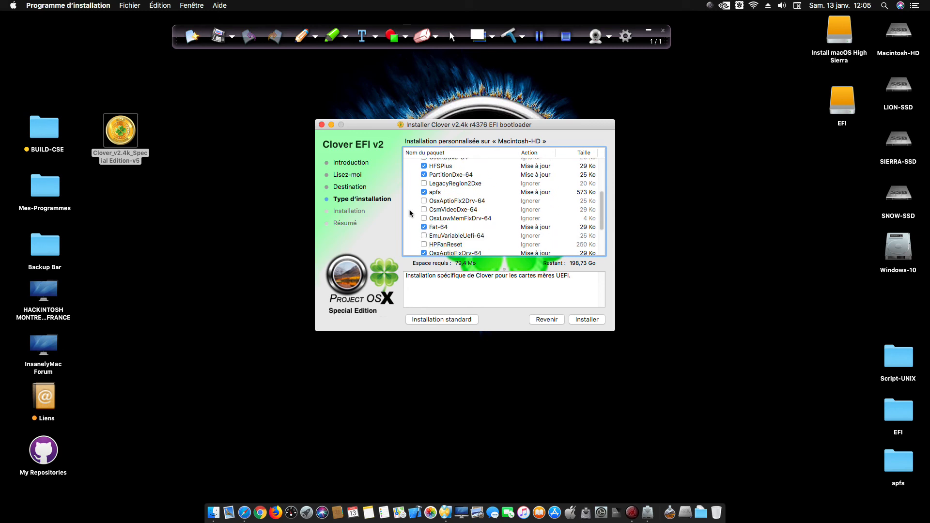
scroll(410, 213, down, 2)
click(466, 237)
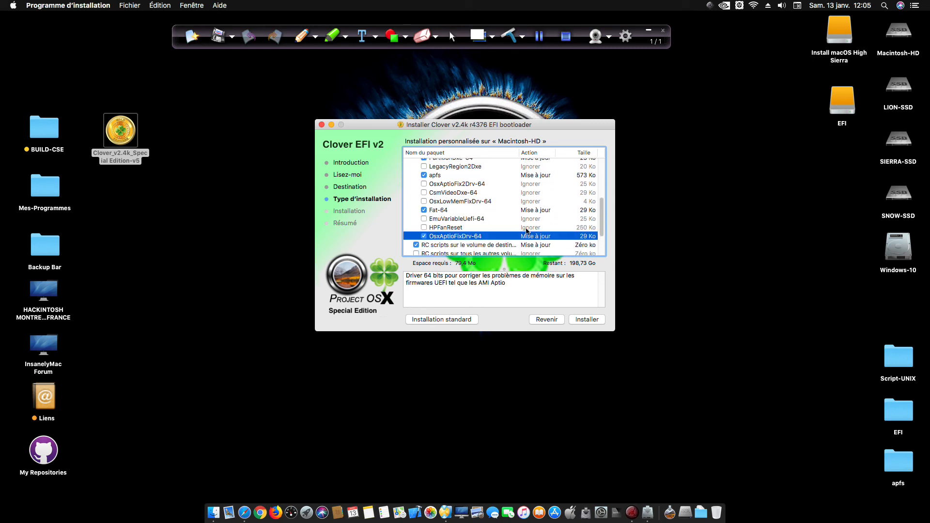
Exclude OsxAptioFixDrv-64 from the UEFI drivers and include OsxAptioFix2Drv-64 instead
scroll(524, 232, up, 2)
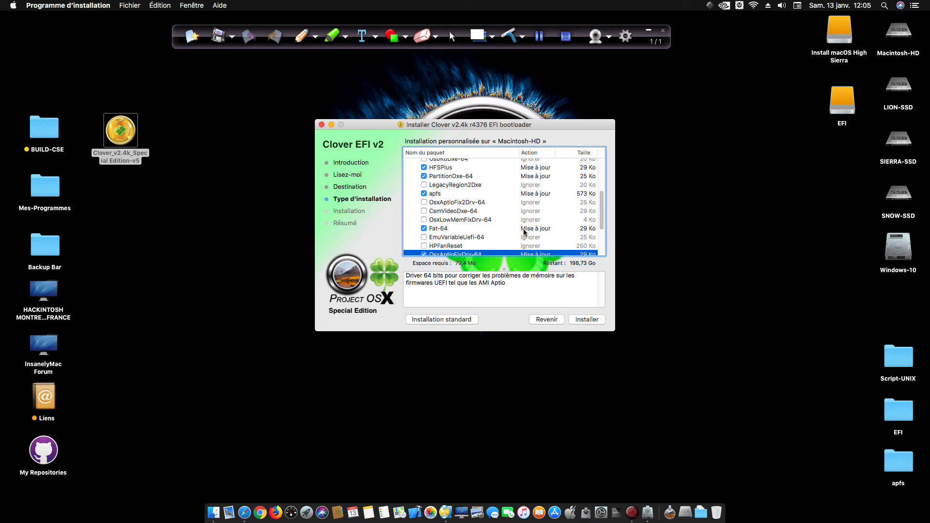
scroll(524, 232, down, 3)
click(425, 222)
scroll(439, 219, up, 1)
click(429, 182)
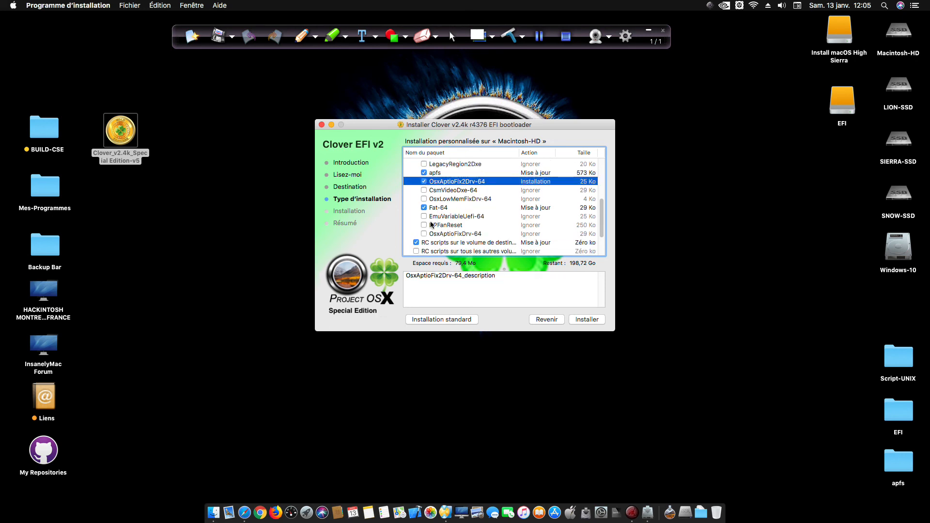
Review the package list, disable the UEFI motherboard installation option and expand the Bootloader group
scroll(431, 224, down, 3)
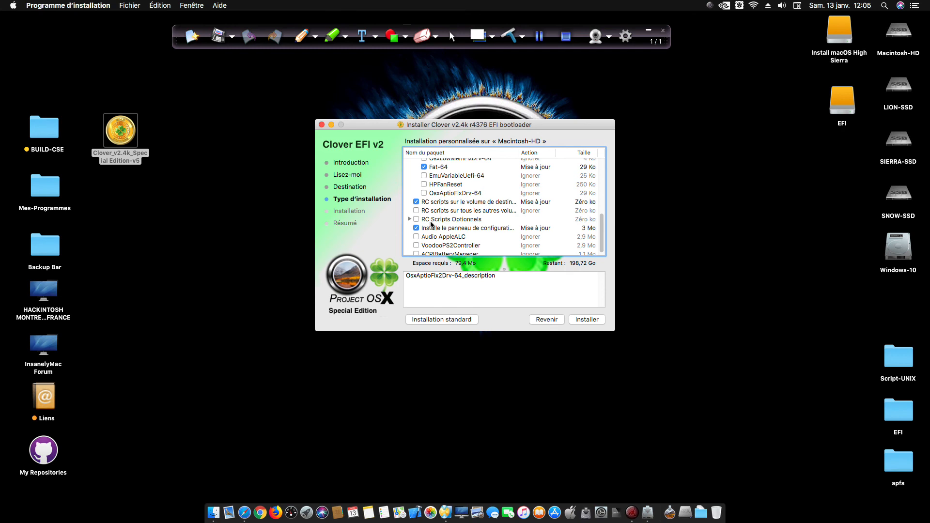
scroll(431, 223, up, 5)
scroll(431, 224, up, 5)
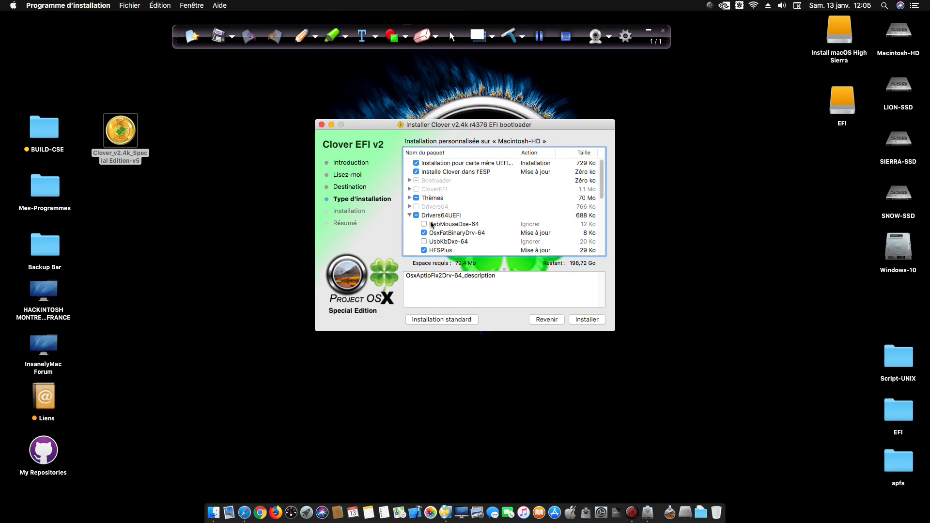
scroll(429, 223, down, 5)
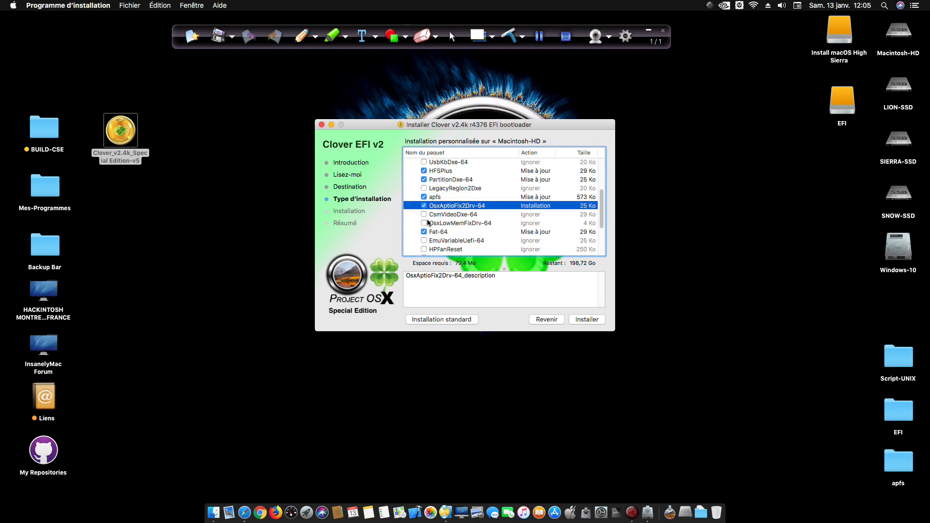
scroll(427, 220, down, 2)
scroll(427, 219, up, 8)
click(436, 164)
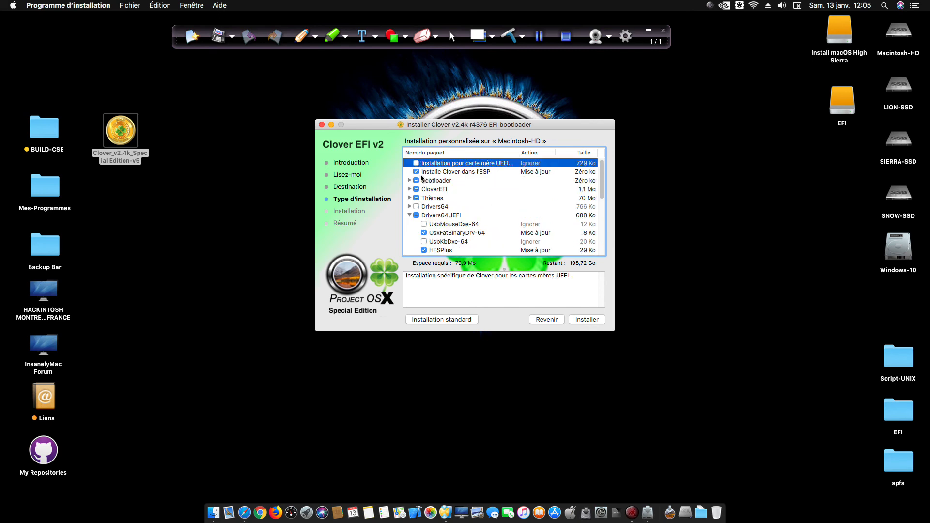
click(409, 181)
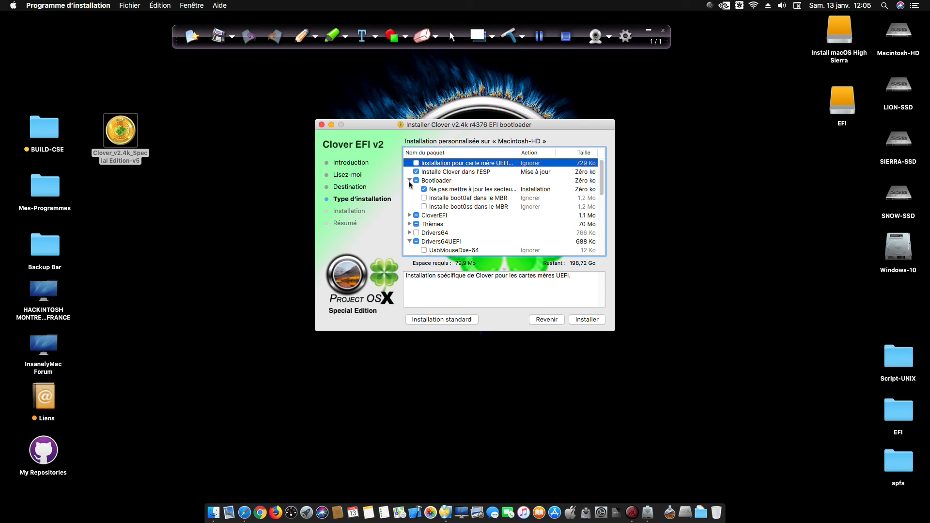
View the description of the option installing Clover in the ESP and enable the Drivers64 package
click(445, 172)
scroll(420, 208, down, 1)
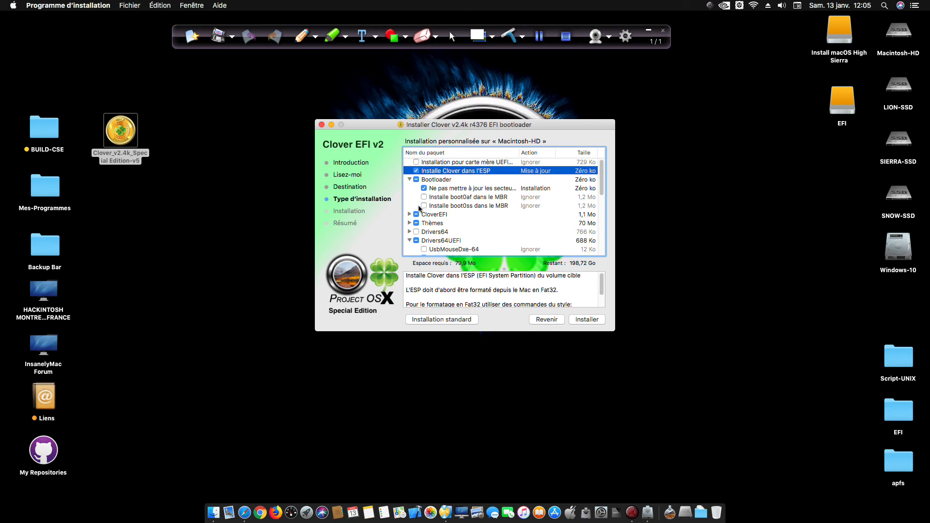
scroll(420, 209, down, 1)
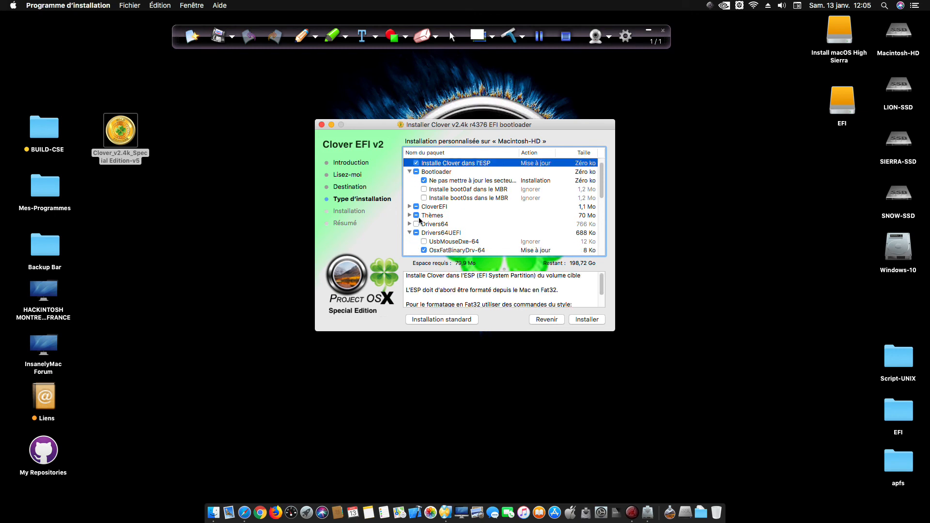
click(416, 224)
Read the descriptions of the destination-volume RC scripts and the Clover configuration panel options
scroll(449, 223, down, 5)
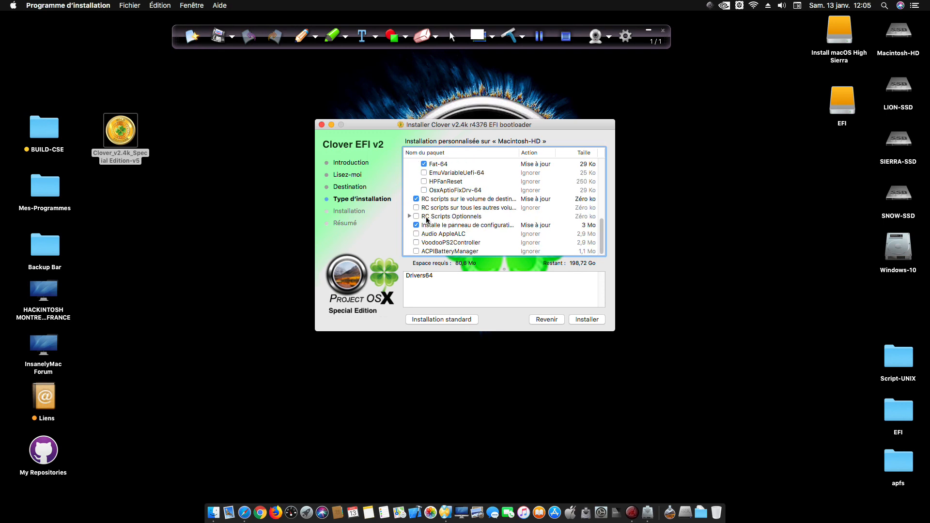
click(456, 201)
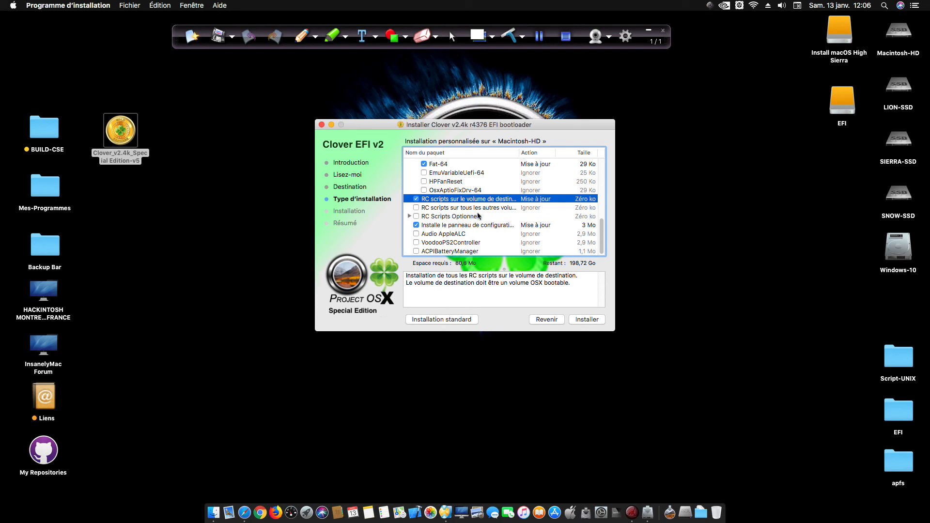
click(429, 226)
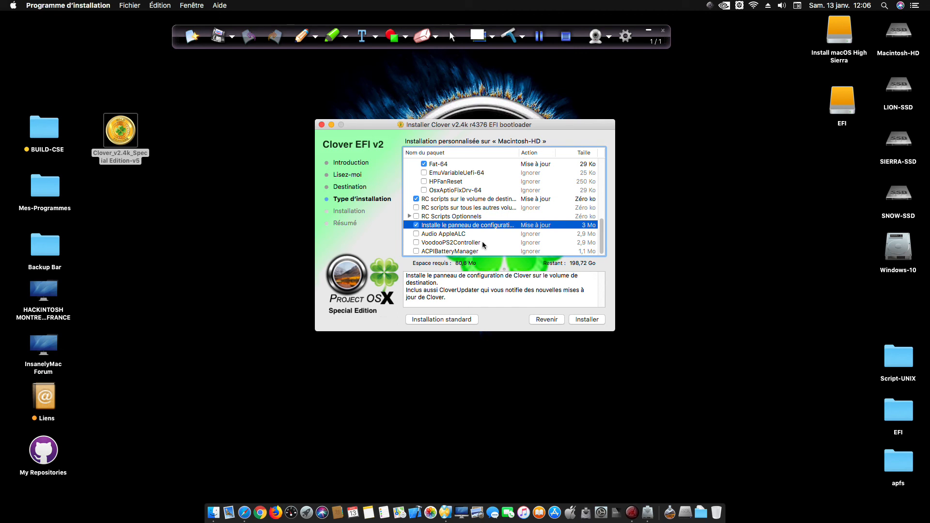
scroll(483, 245, up, 2)
scroll(483, 245, down, 2)
Exclude the RC scripts on the destination volume and include them again
click(416, 199)
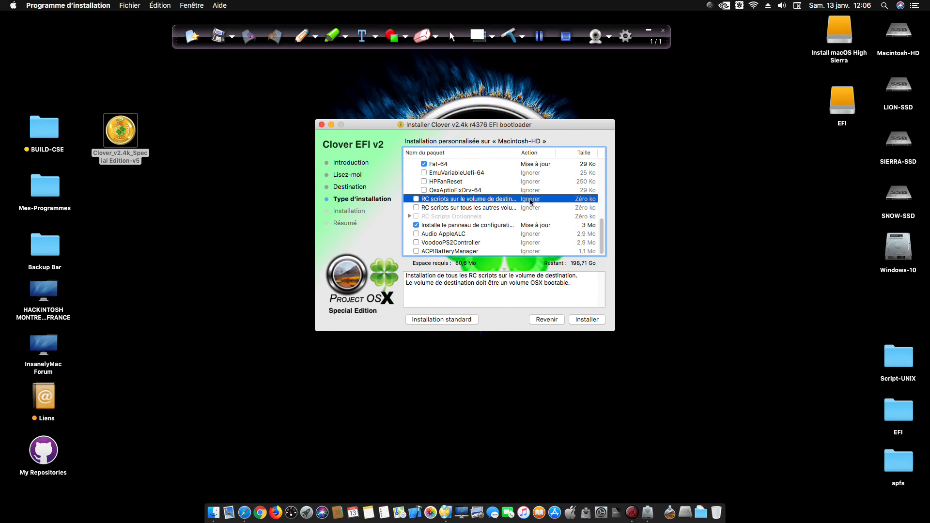
click(416, 199)
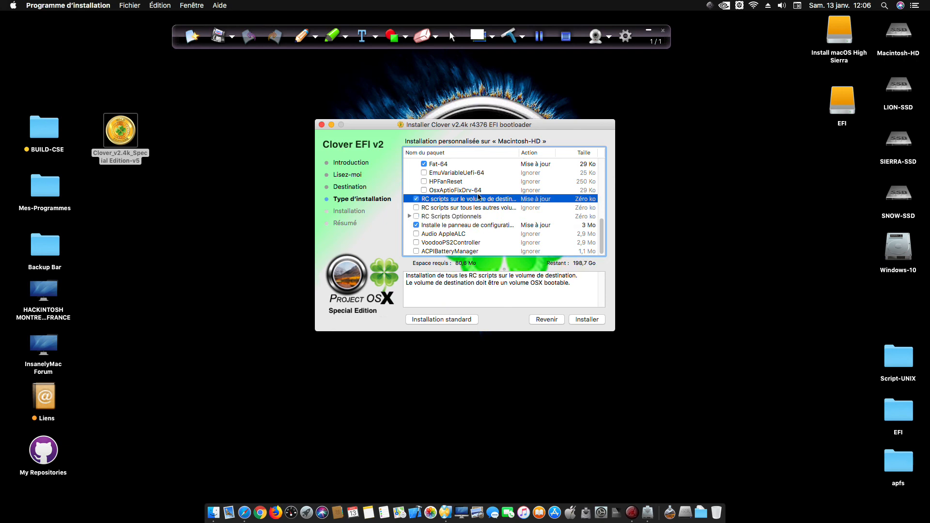
scroll(461, 212, up, 12)
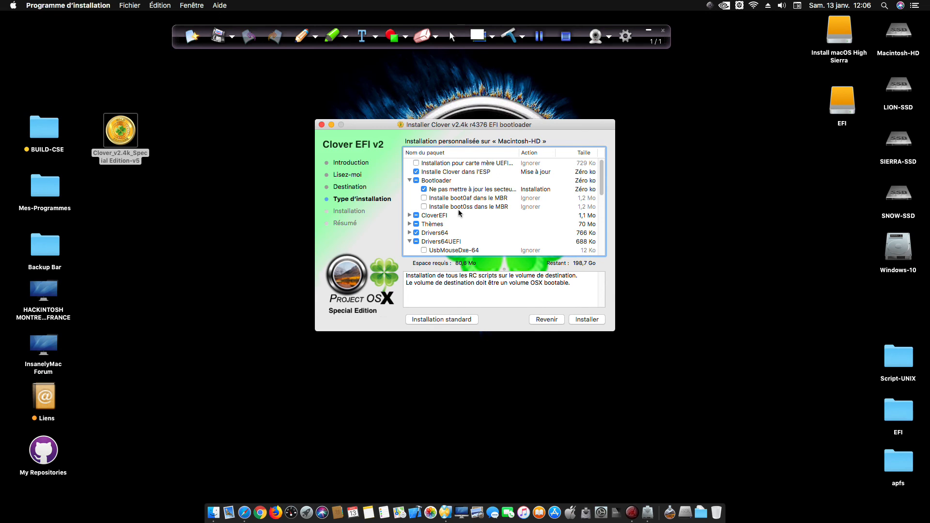
Review the customized package selection from the Bootloader options through the RC scripts and Clover configuration panel
drag(384, 126, 383, 121)
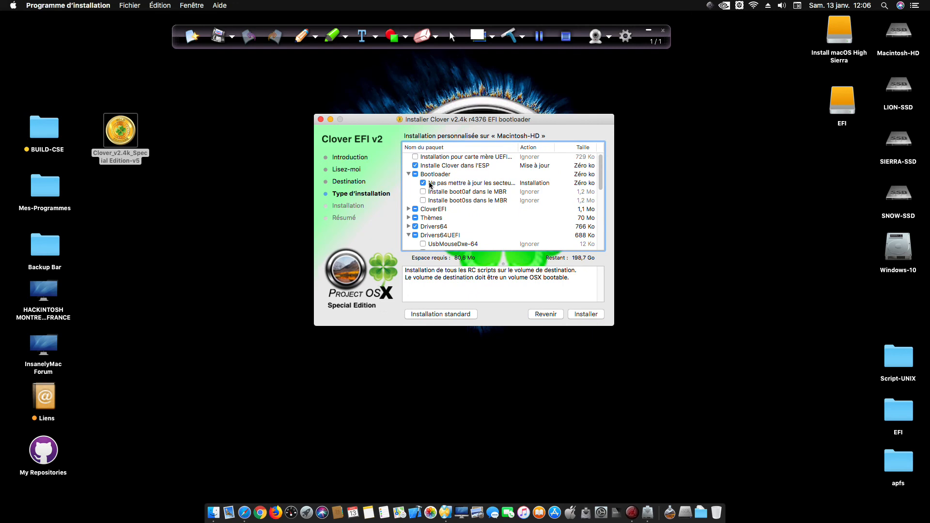
scroll(451, 191, down, 12)
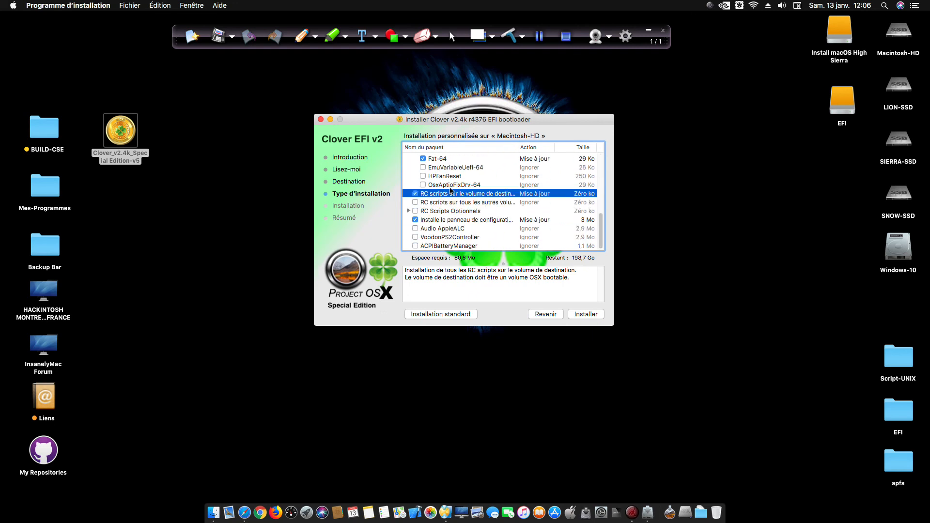
scroll(450, 191, up, 10)
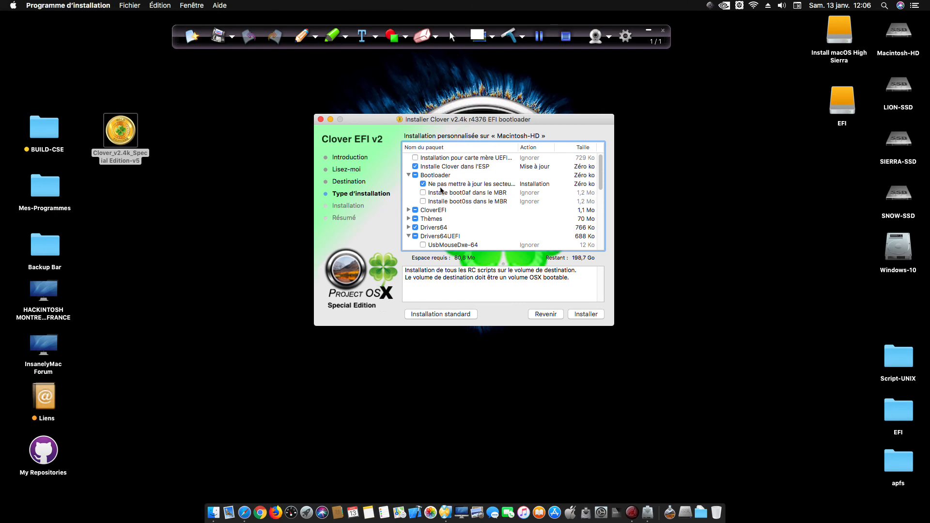
scroll(442, 191, down, 12)
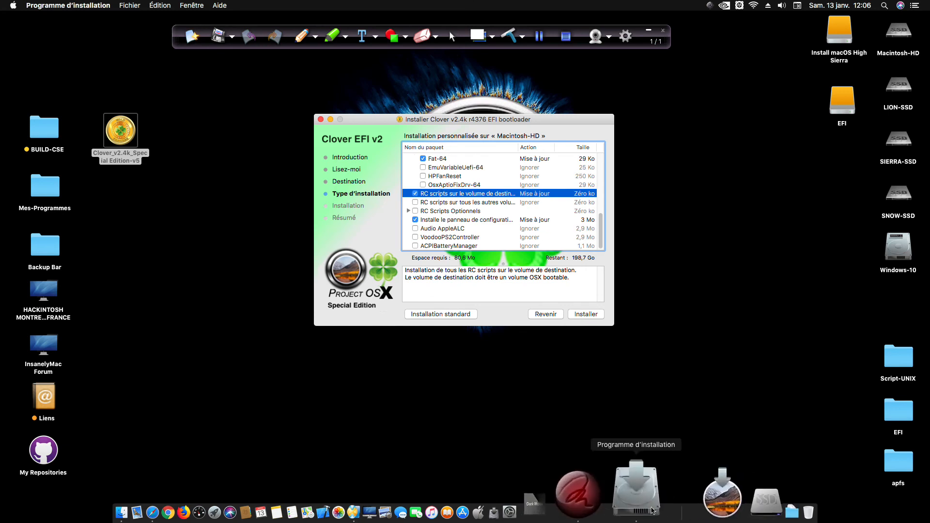
Switch to System Preferences (Préférences Système) and view the NVRAM variables of the Clover preference pane
click(601, 504)
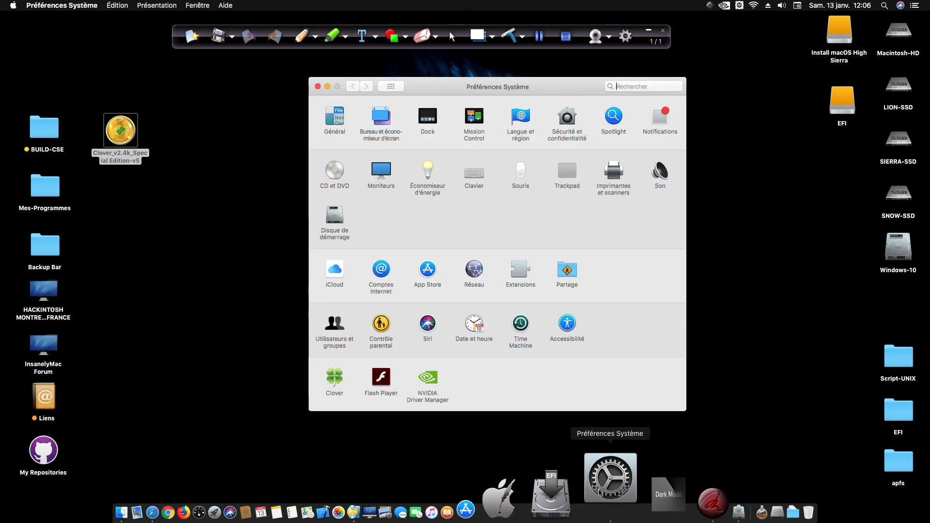
click(337, 381)
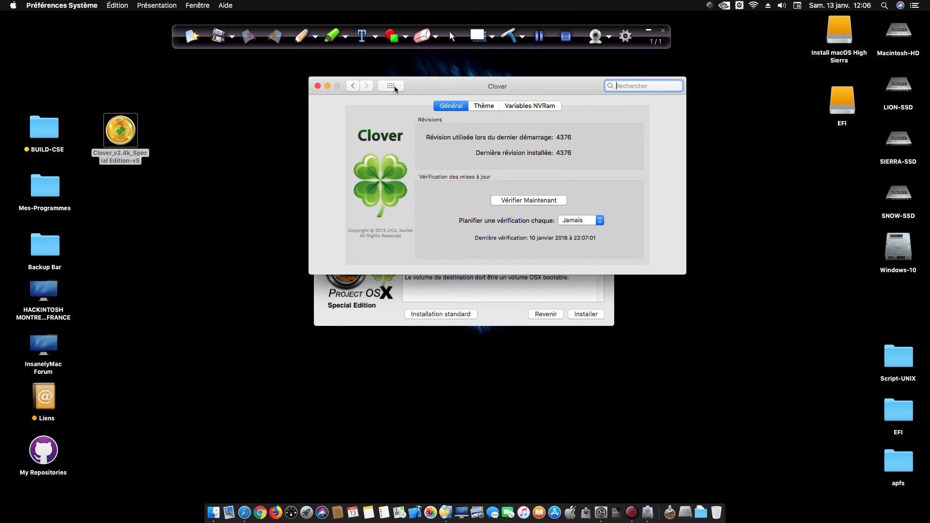
click(535, 107)
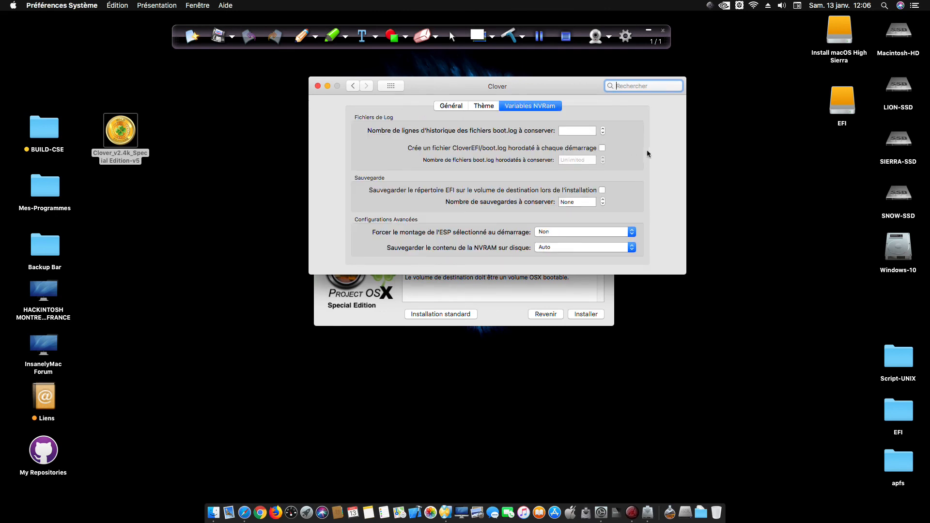
Check for Clover updates from the pane's general settings, dismiss the result and quit System Preferences
click(441, 105)
click(522, 200)
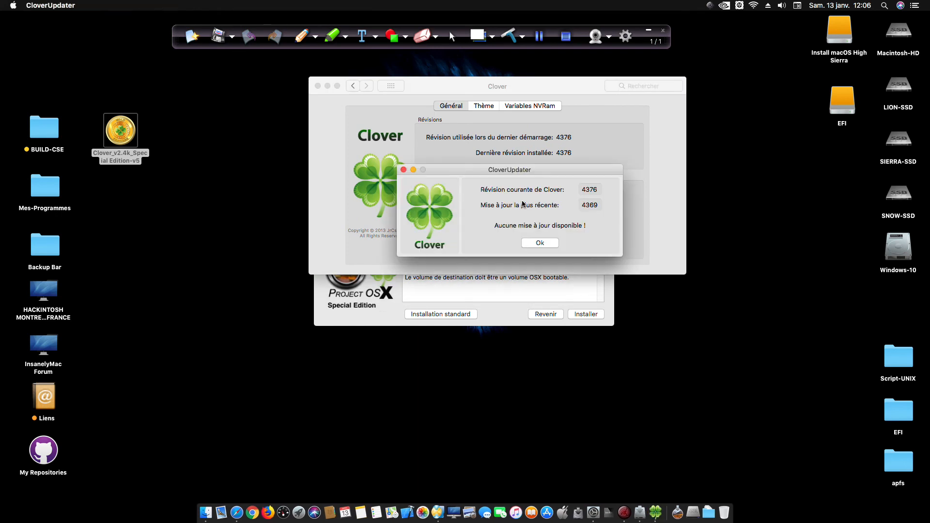
drag(490, 171, 497, 160)
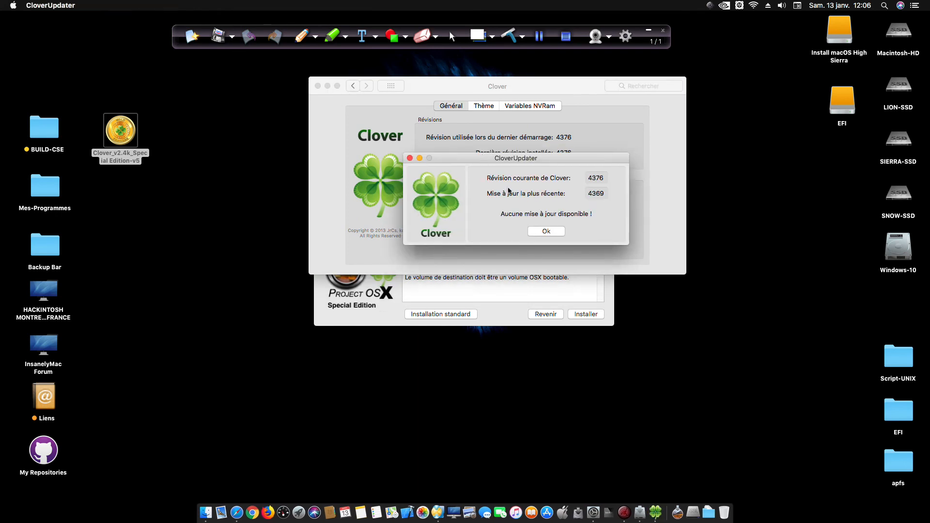
click(553, 231)
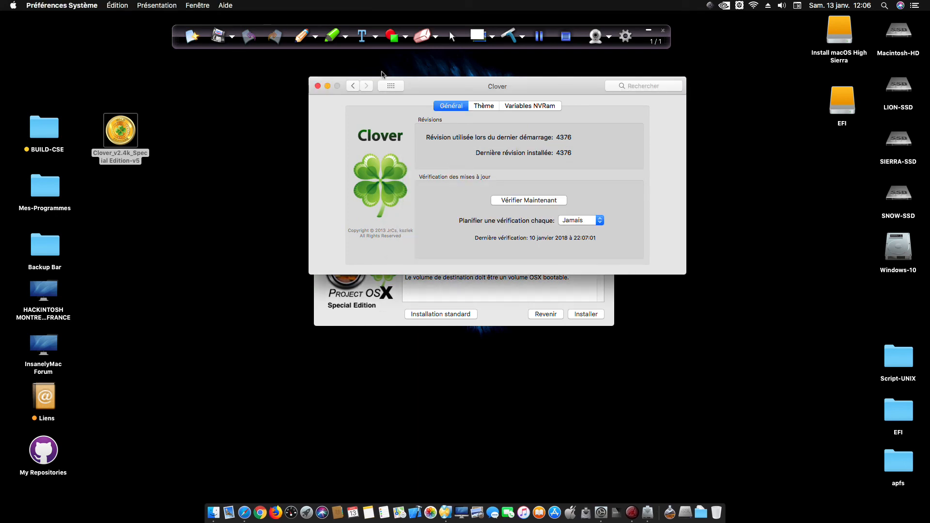
click(391, 86)
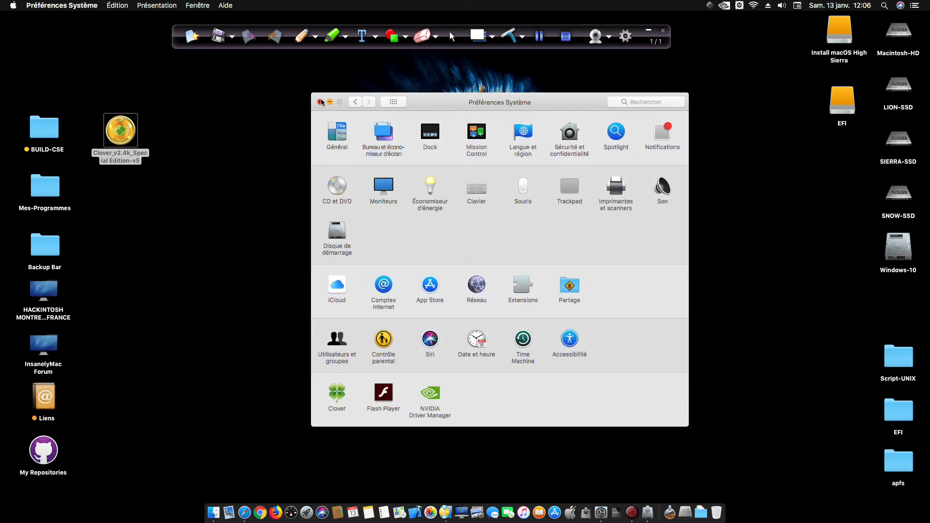
key(super+q)
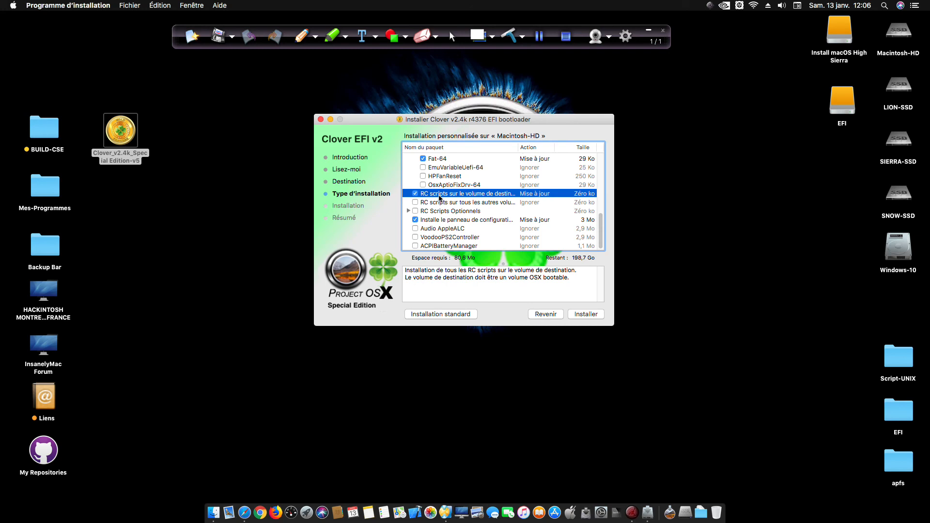
Look over the Clover package list once more and close the installer without installing
scroll(440, 198, up, 10)
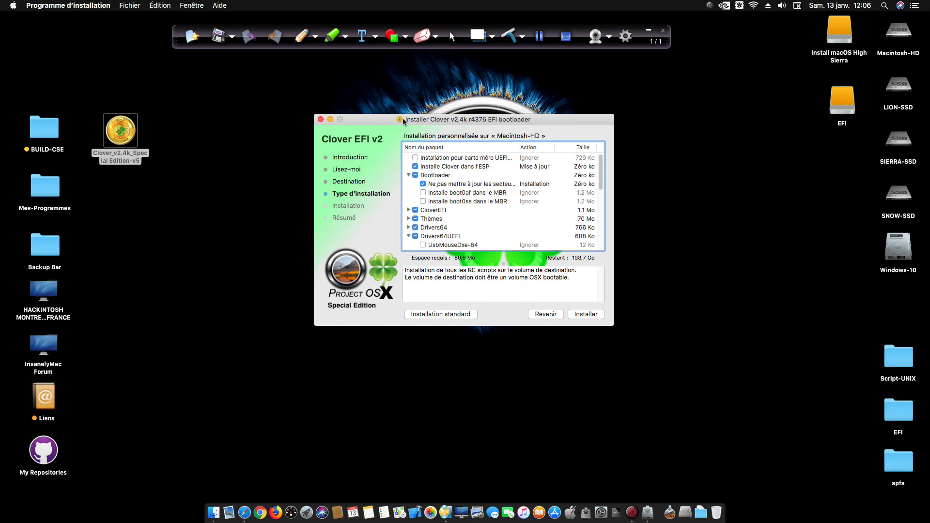
drag(387, 119, 385, 111)
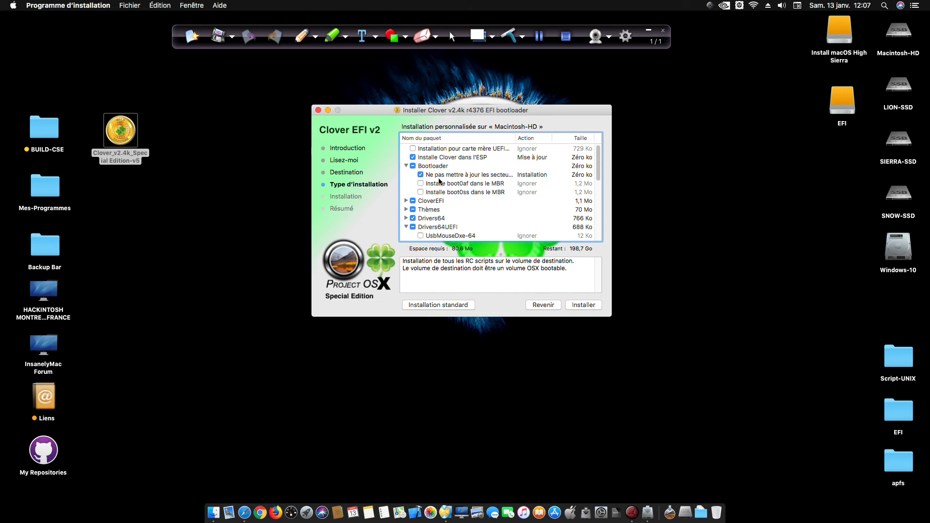
scroll(440, 181, down, 5)
scroll(439, 181, up, 5)
click(318, 110)
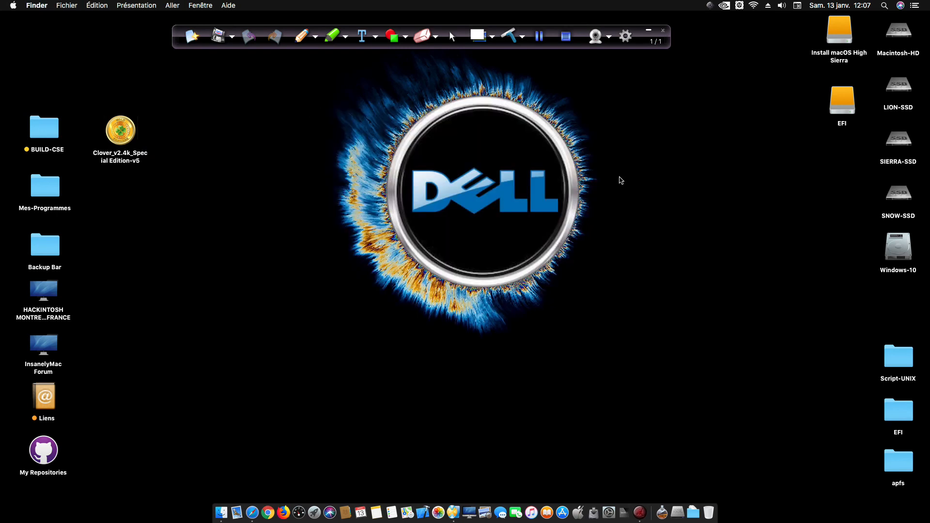